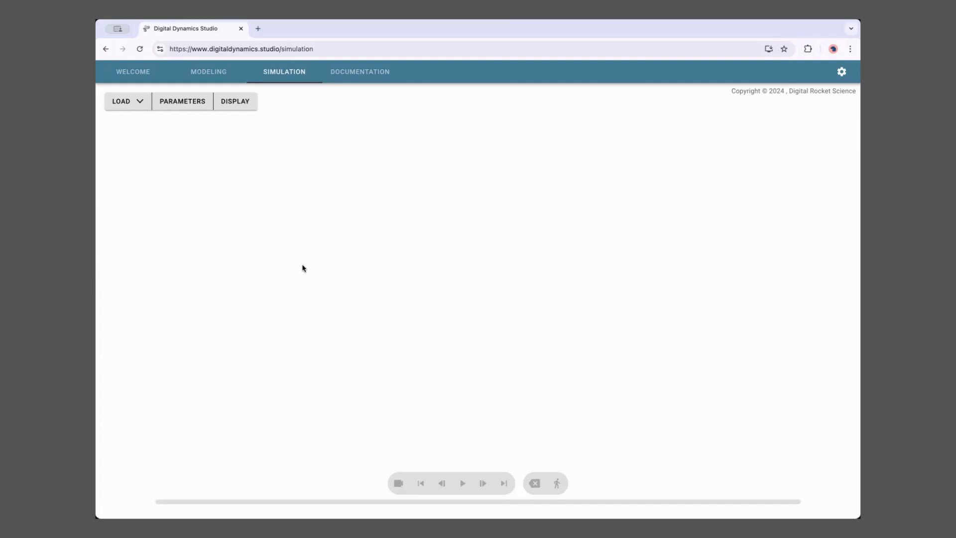
Open the modeling page and view the circular obstacle inside the rectangular flow domain.
click(206, 70)
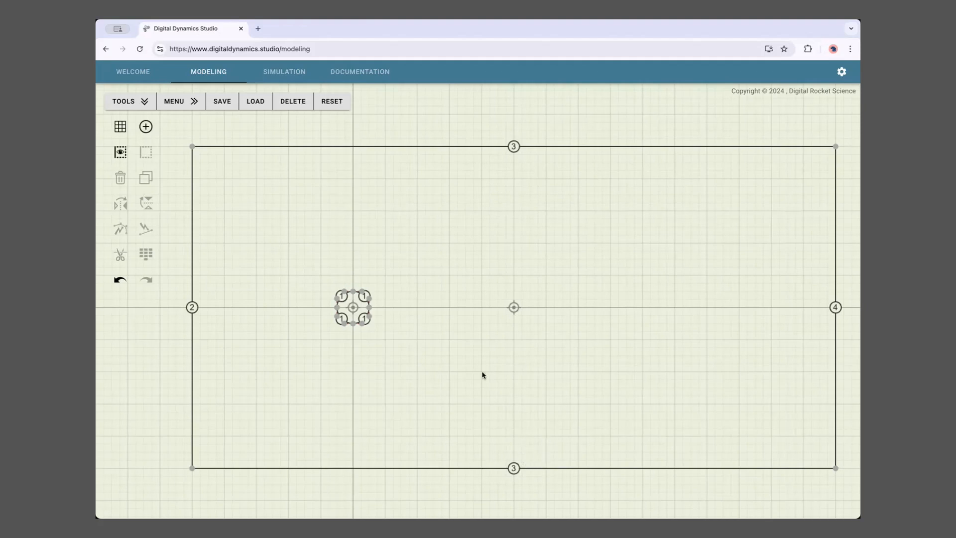
drag(475, 348, 472, 345)
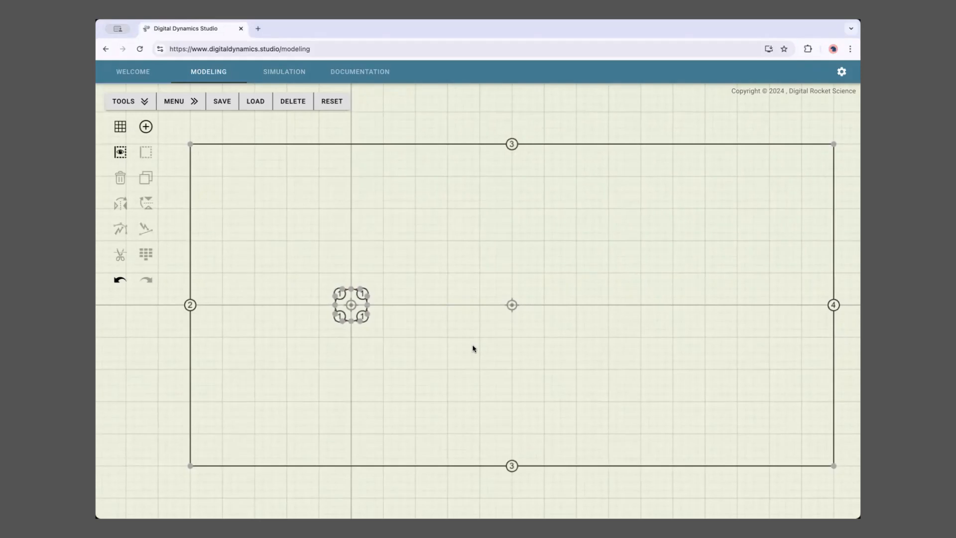
drag(473, 348, 473, 349)
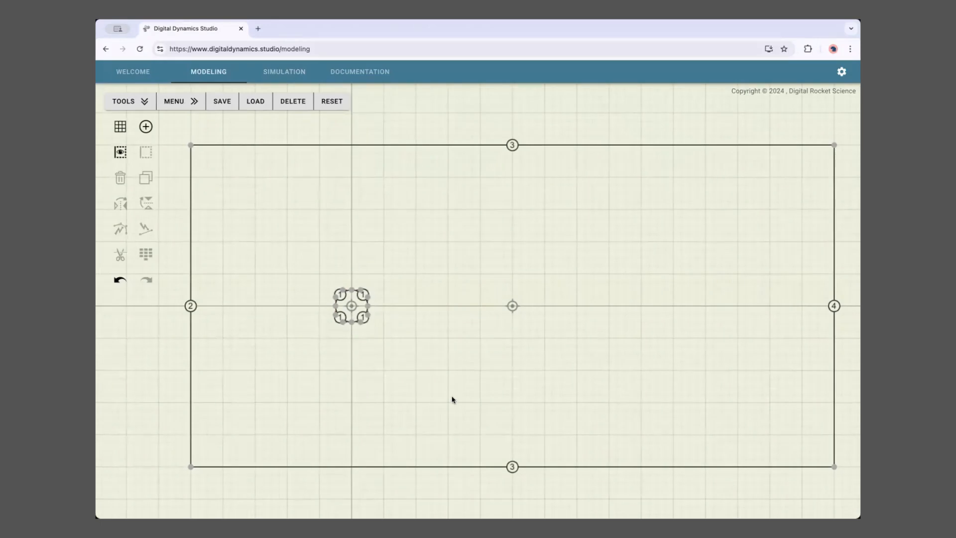
drag(454, 393, 451, 391)
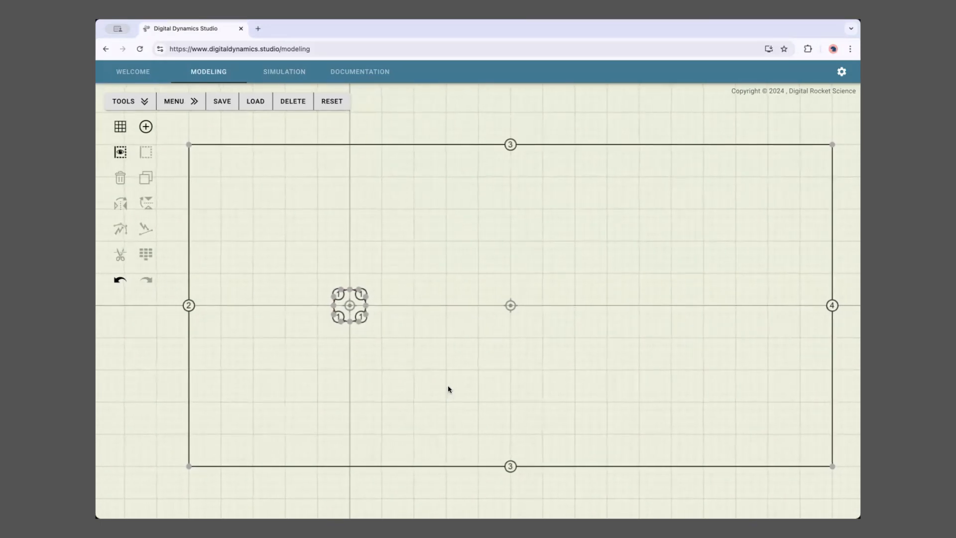
Return to the simulation page and look over its playback controls and the list of loadable models.
click(277, 74)
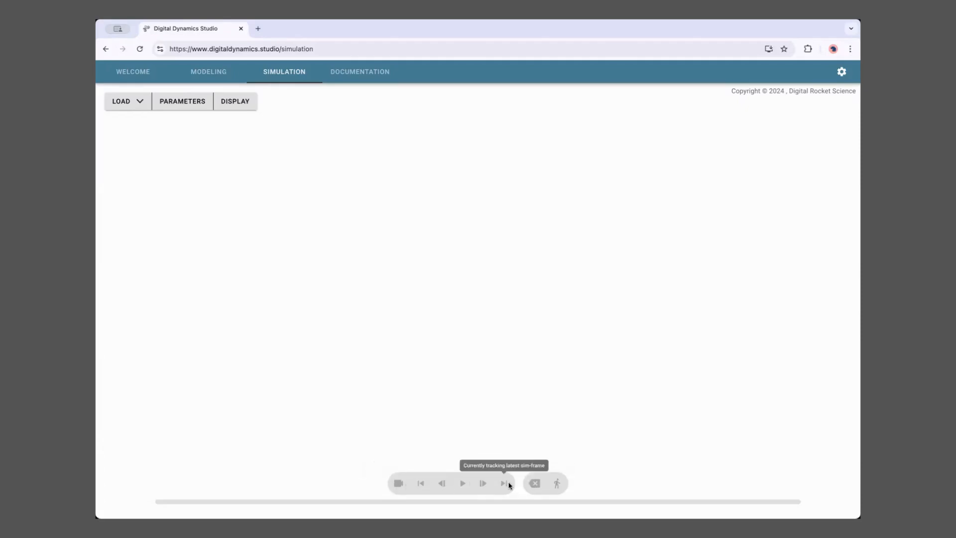
click(556, 482)
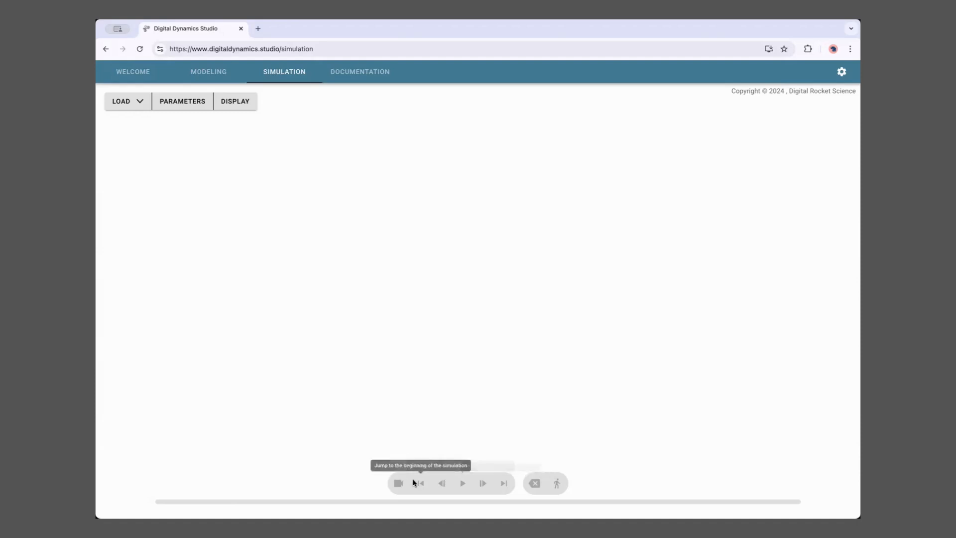
click(398, 483)
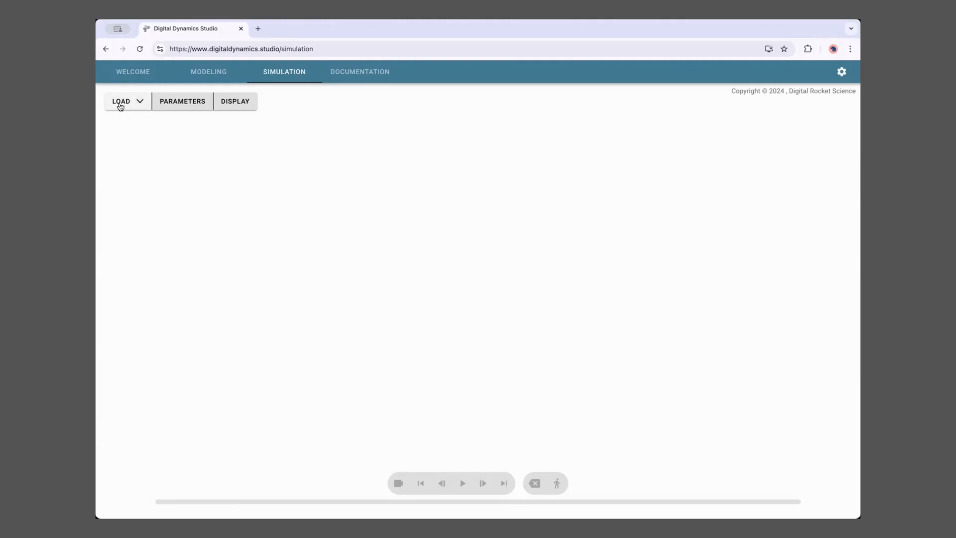
click(137, 103)
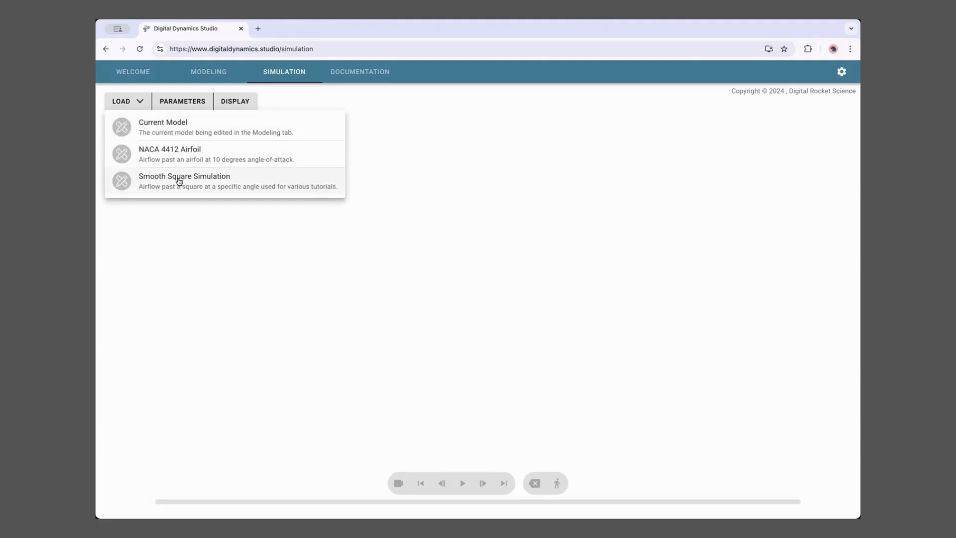
click(137, 101)
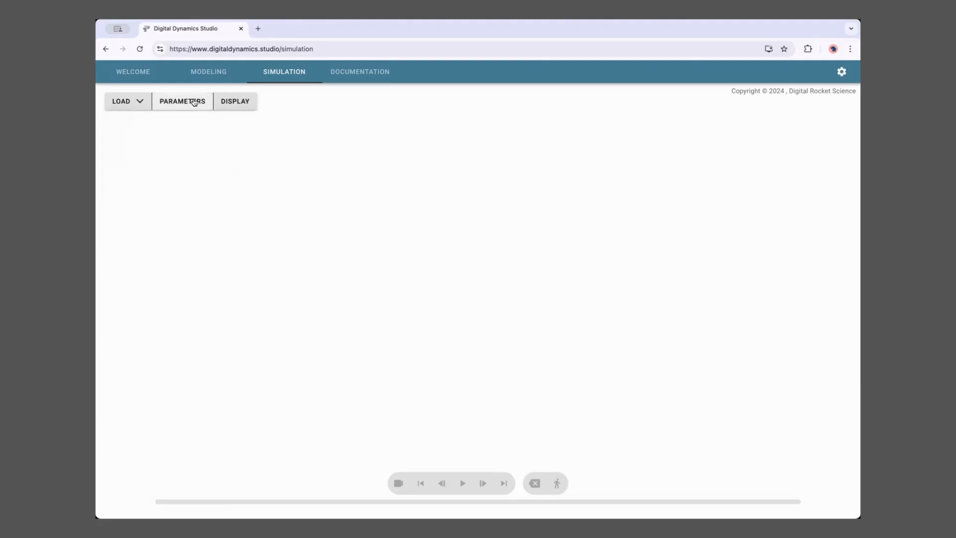
Review the simulation parameters and the available simulation types, keeping Incompressible selected.
click(188, 101)
click(247, 102)
click(192, 102)
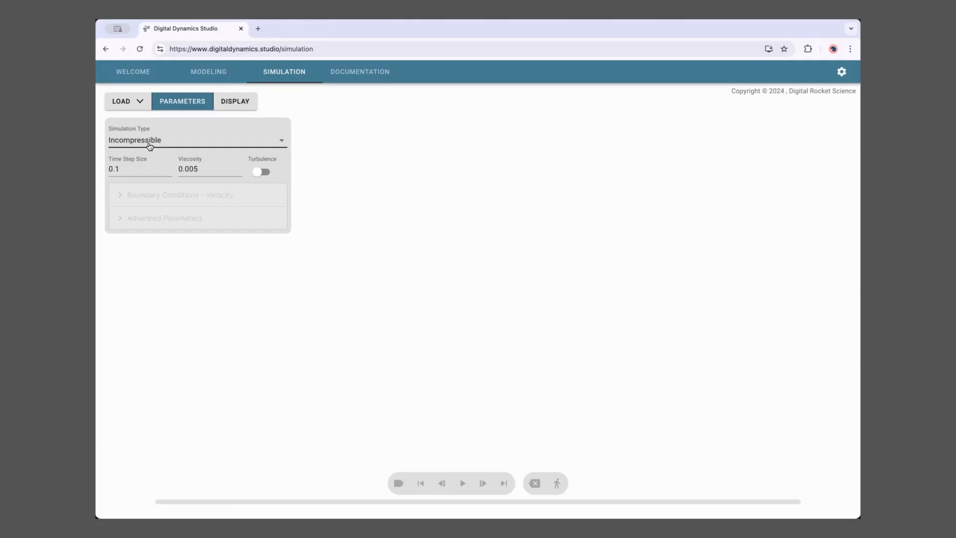
click(221, 142)
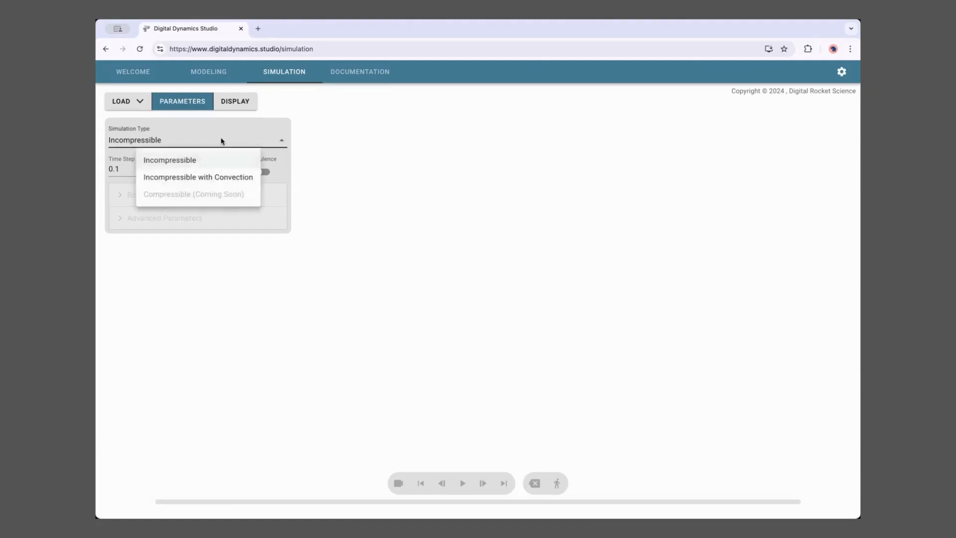
click(161, 162)
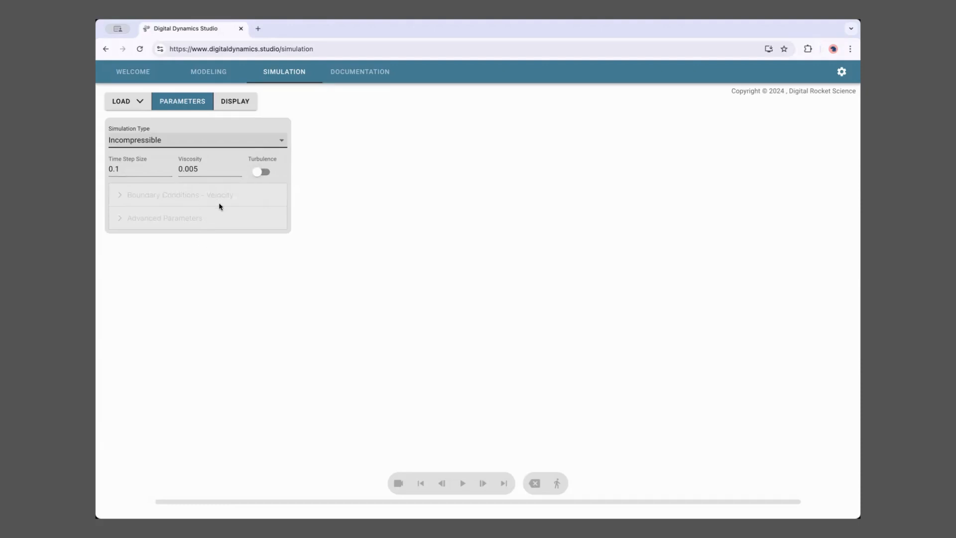
click(180, 100)
Look over the display settings, showing and hiding the Console and Time Curves overlays.
click(249, 101)
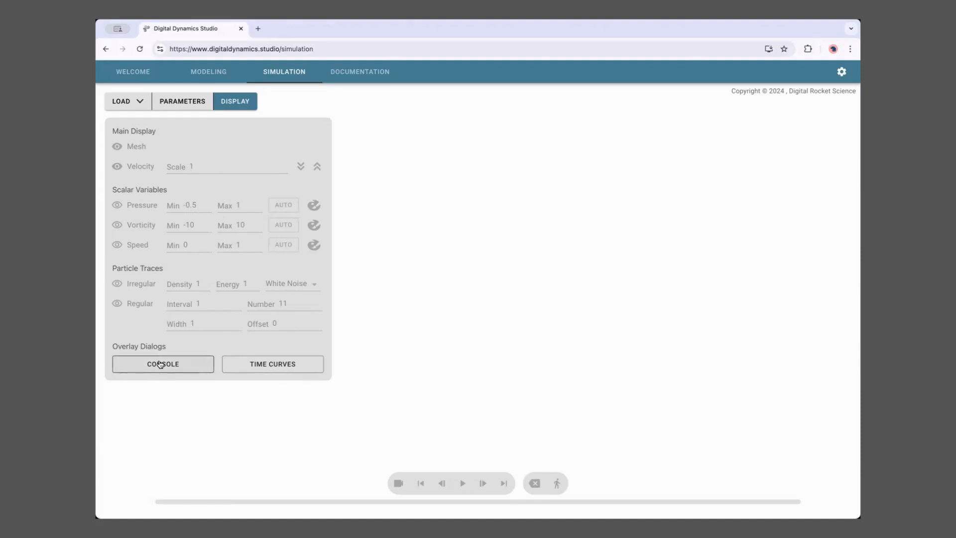
click(186, 370)
click(239, 365)
click(237, 368)
click(190, 372)
click(239, 366)
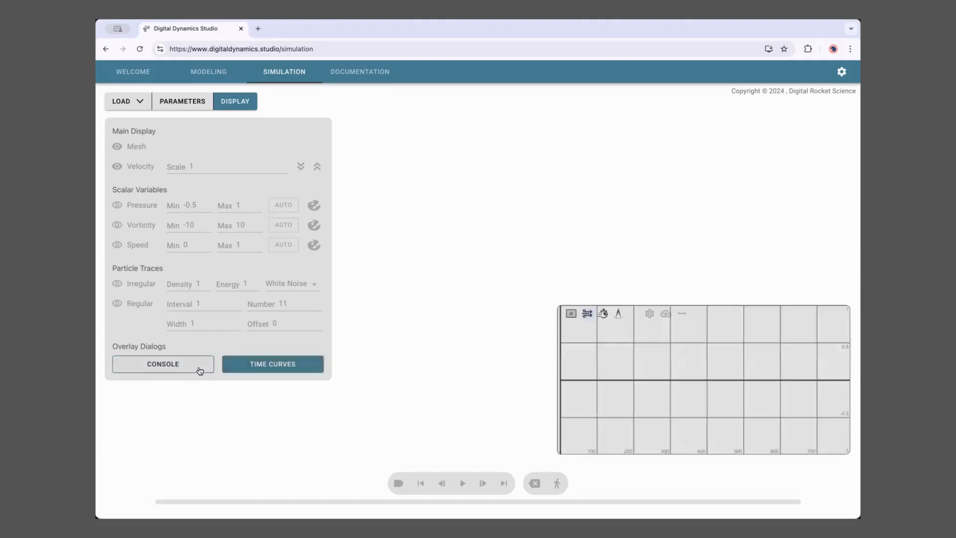
click(198, 369)
click(238, 367)
click(200, 368)
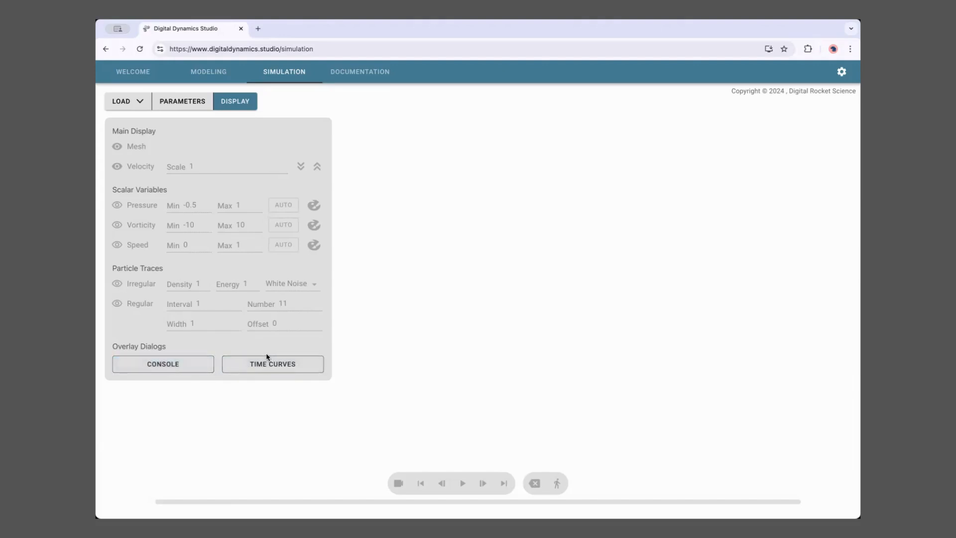
click(267, 366)
click(189, 366)
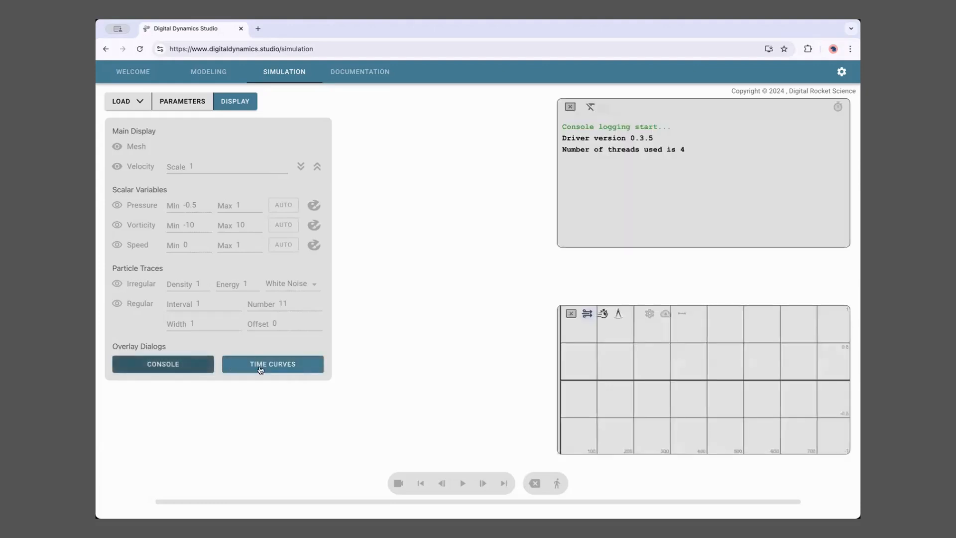
click(261, 367)
click(181, 364)
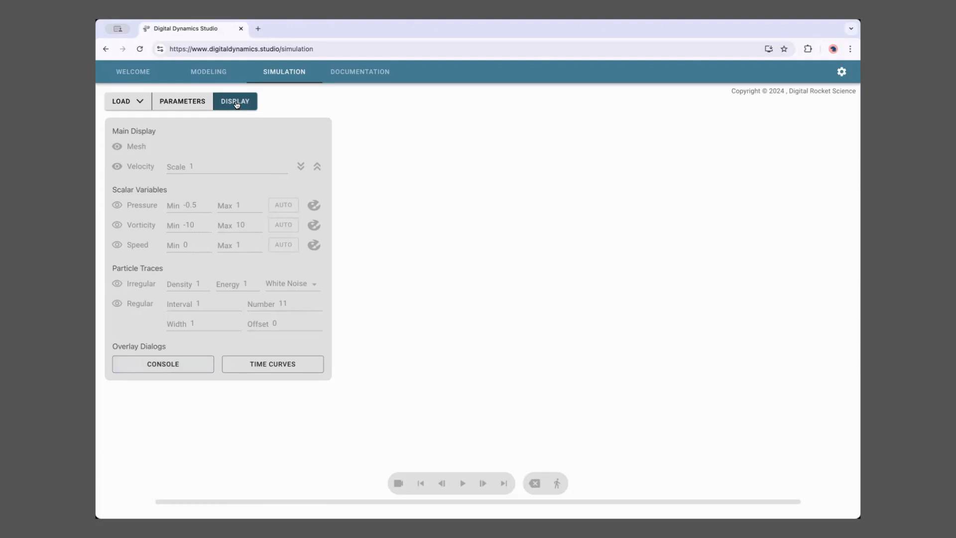
click(236, 104)
click(203, 103)
click(203, 105)
click(250, 107)
click(250, 107)
click(200, 105)
click(252, 105)
click(203, 103)
click(233, 102)
click(234, 101)
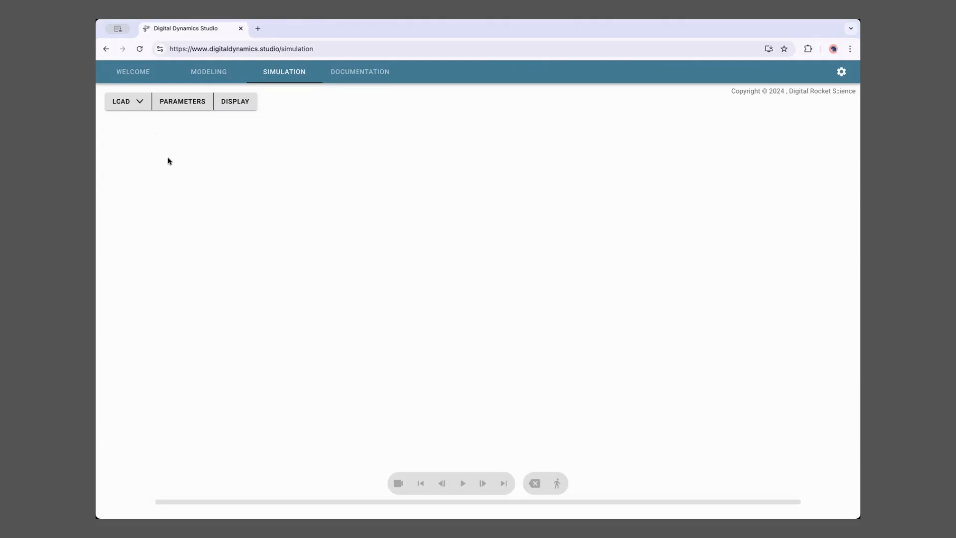
Check the options for loading a model, and inspect the current model's geometry and boundaries in the modeling page.
click(135, 105)
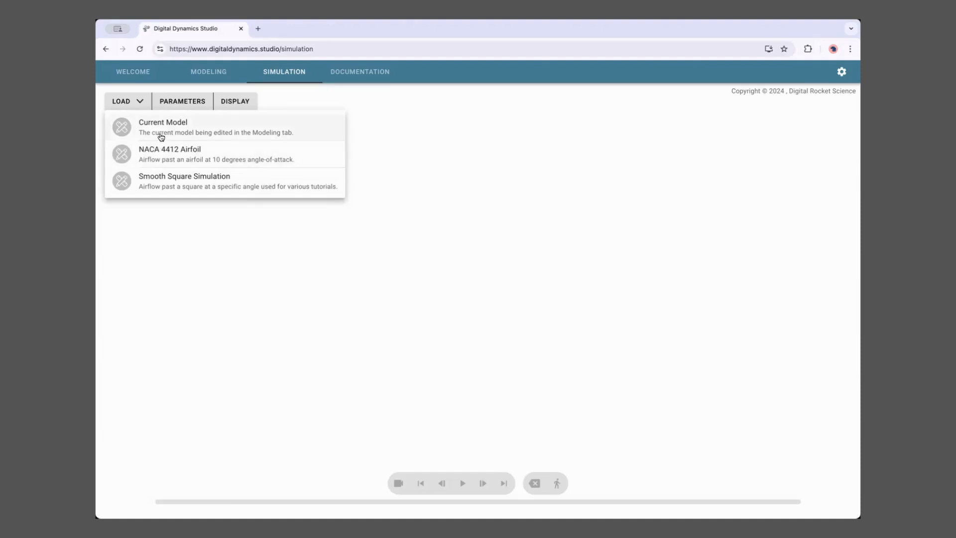
click(246, 266)
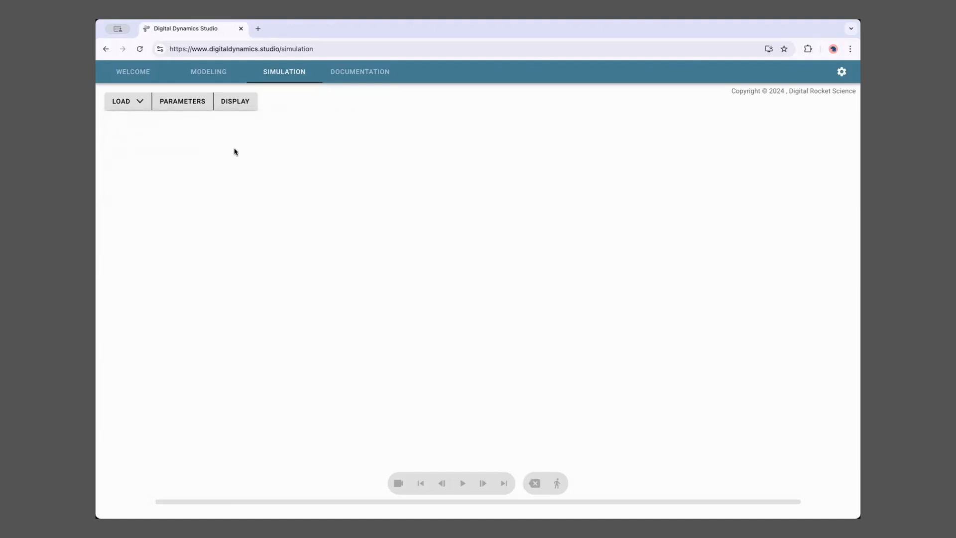
click(201, 73)
scroll(339, 317, down, 5)
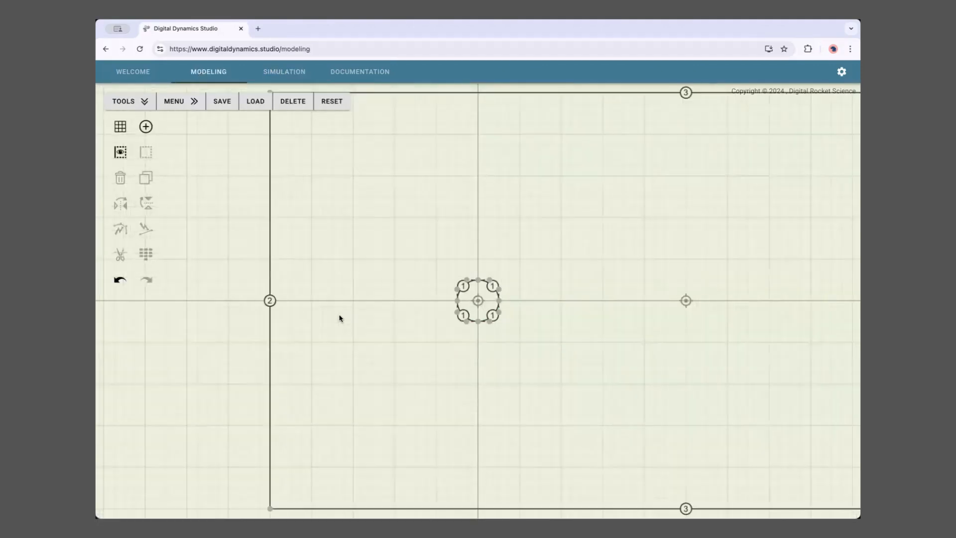
drag(380, 292, 218, 296)
scroll(292, 314, up, 5)
scroll(304, 330, down, 2)
drag(331, 336, 424, 345)
scroll(405, 341, down, 2)
scroll(423, 345, up, 2)
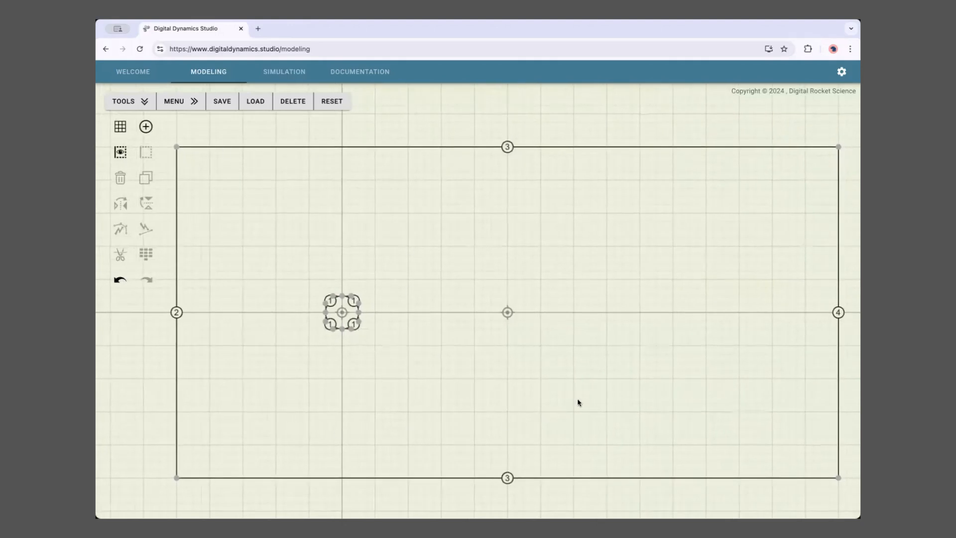
Load the Current Model from the modeling page into the simulation.
click(286, 73)
click(136, 101)
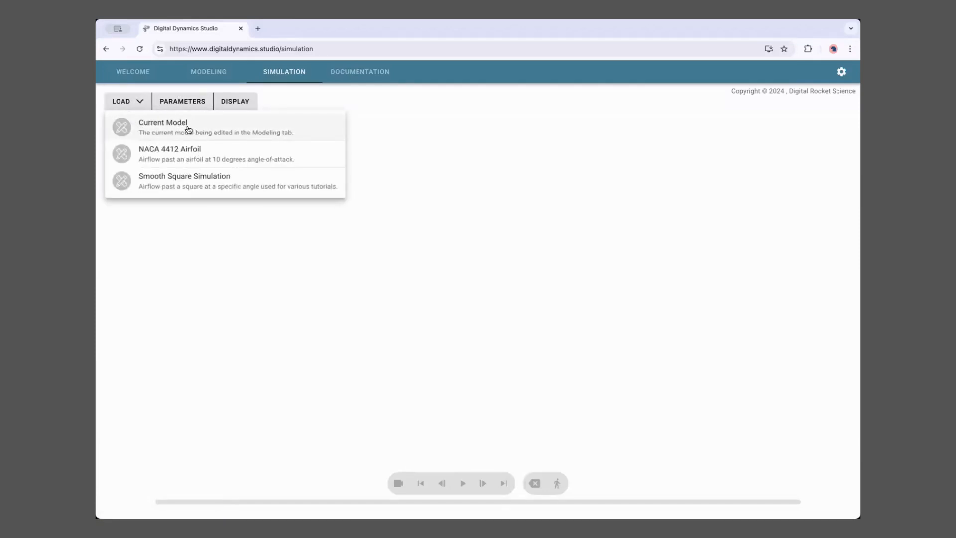
click(244, 130)
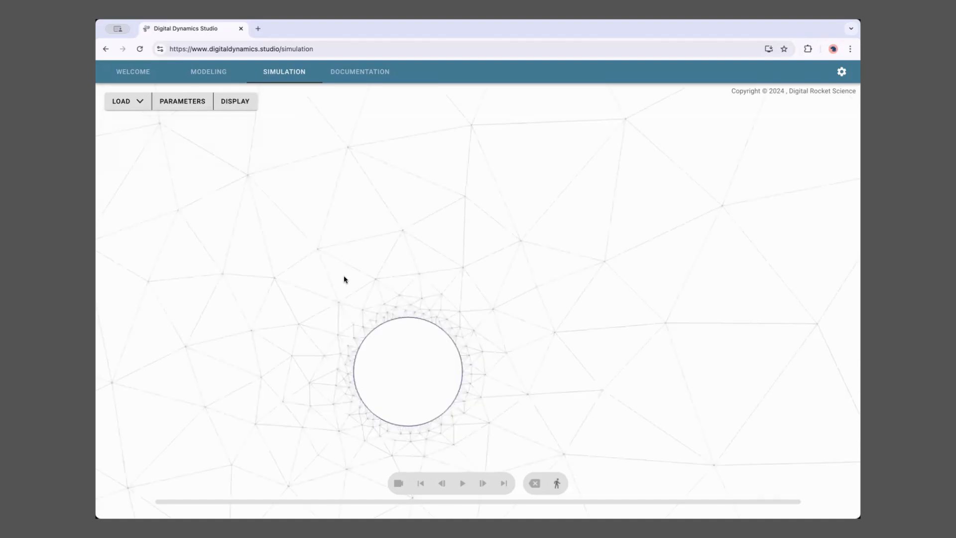
Examine the triangular mesh close to the circular obstacle and across the whole rectangular domain.
scroll(406, 274, down, 8)
drag(406, 274, 347, 273)
scroll(310, 273, up, 3)
scroll(348, 271, up, 2)
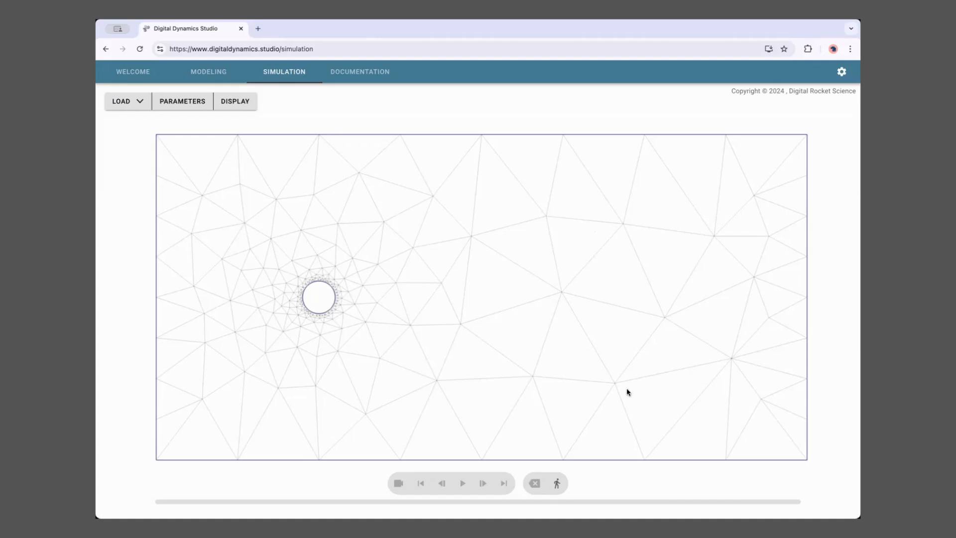
scroll(453, 295, up, 1)
drag(453, 295, 454, 292)
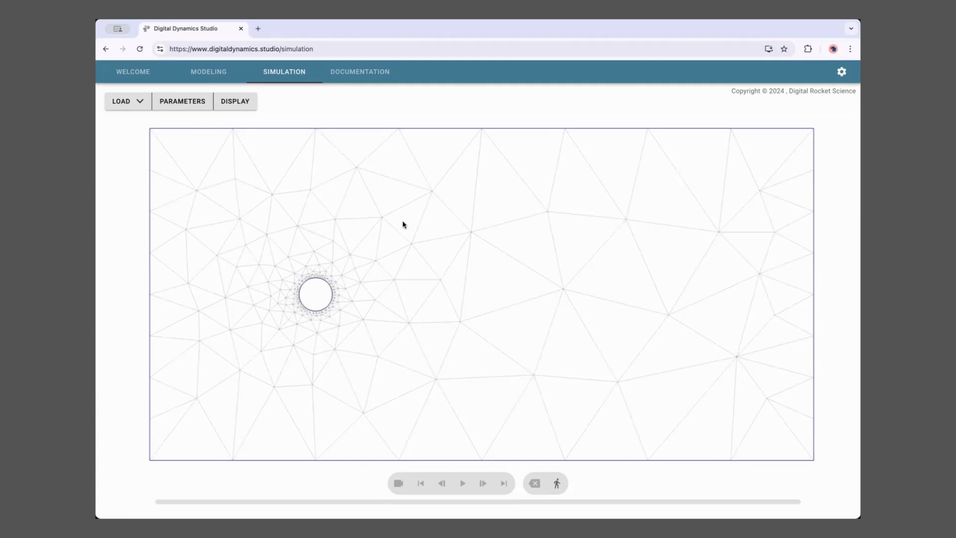
drag(415, 298, 406, 303)
scroll(412, 297, up, 1)
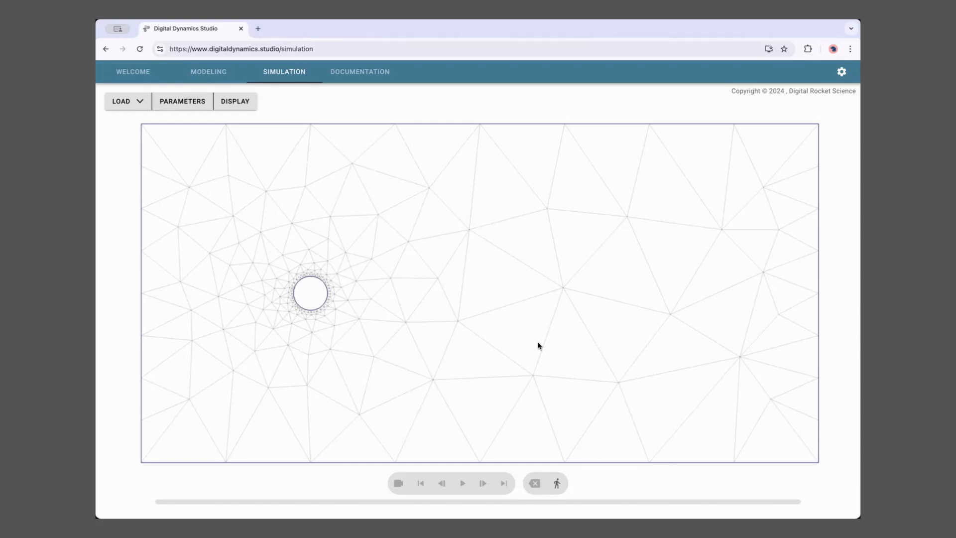
drag(473, 328, 470, 329)
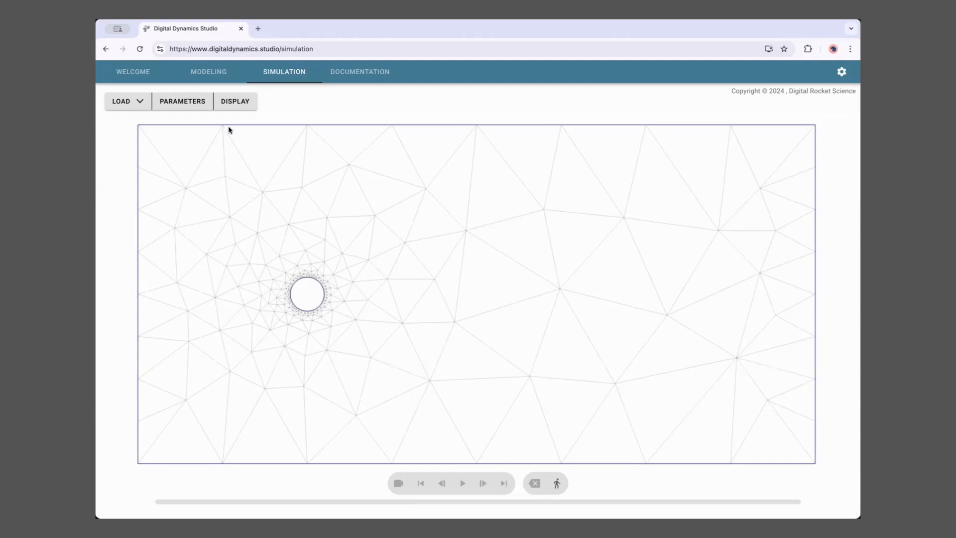
Set the simulation type to Incompressible in the loaded model's simulation parameters.
click(182, 102)
click(181, 104)
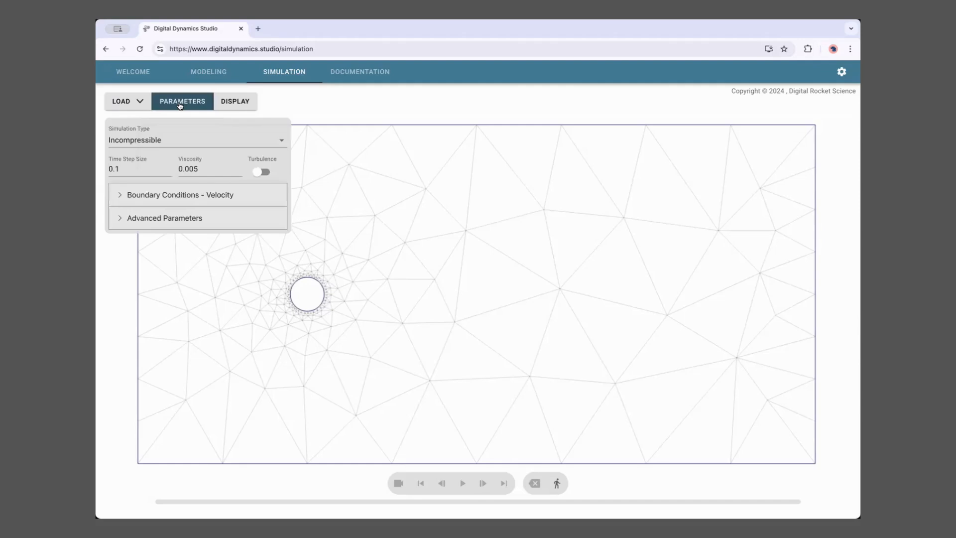
click(181, 105)
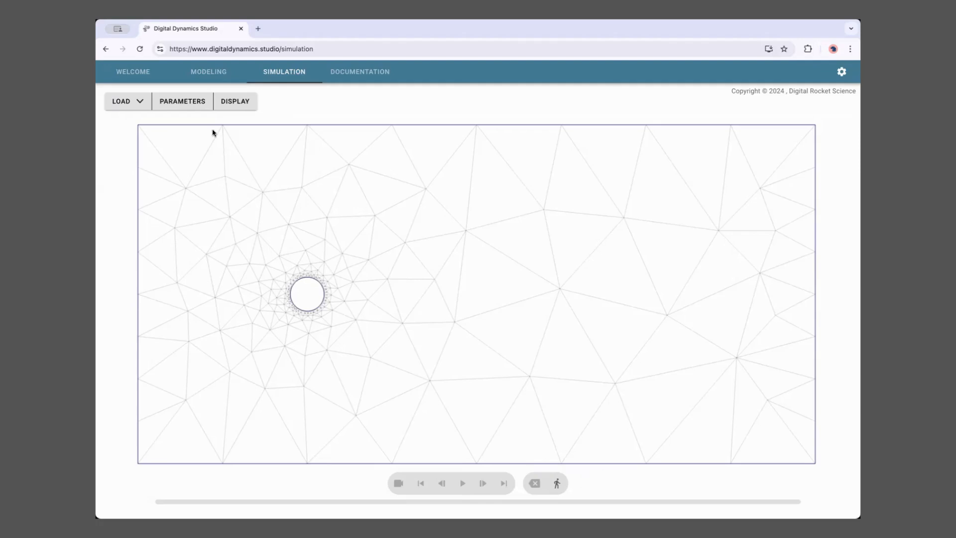
click(171, 104)
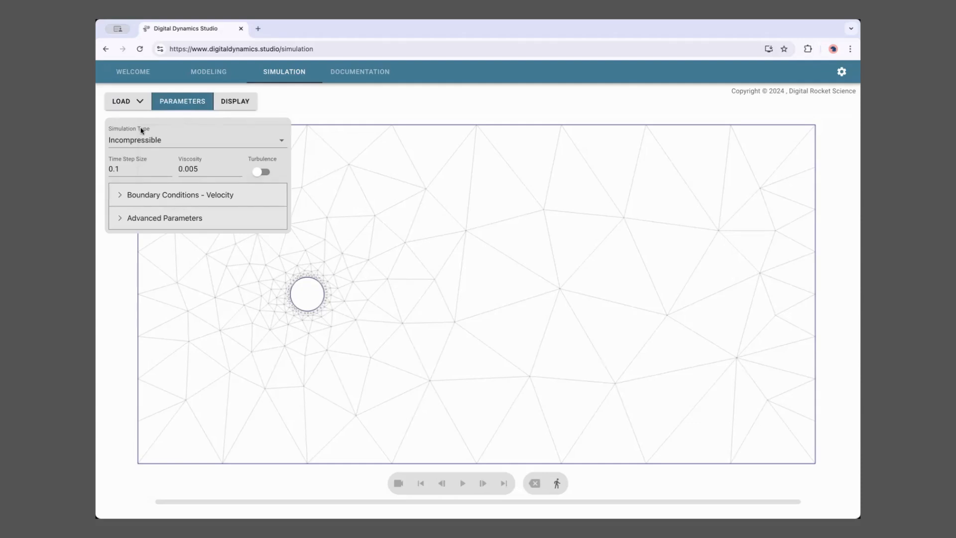
click(168, 143)
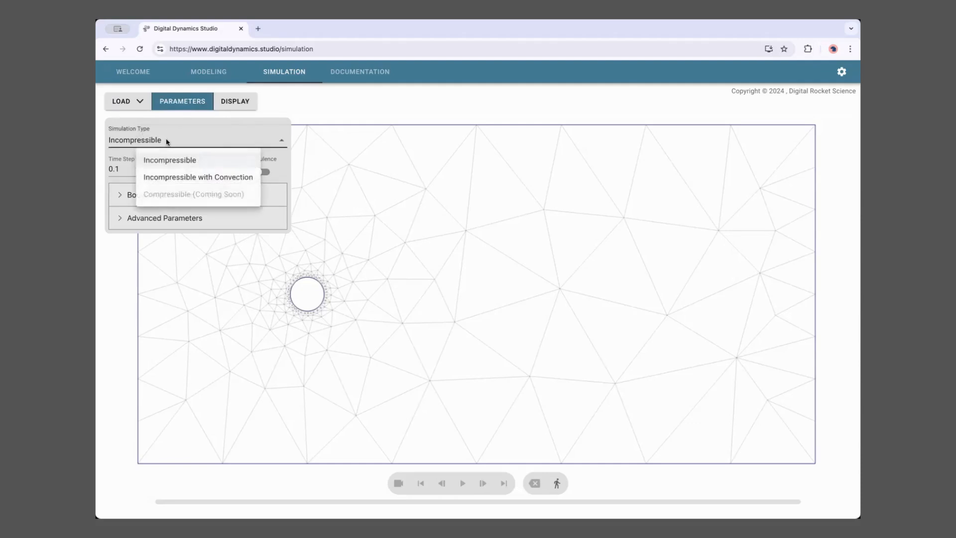
click(169, 163)
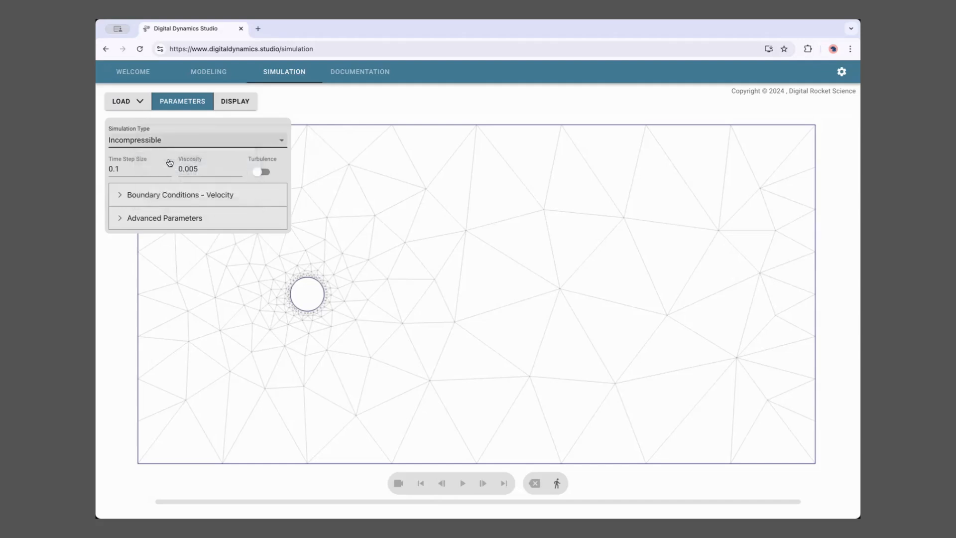
click(152, 145)
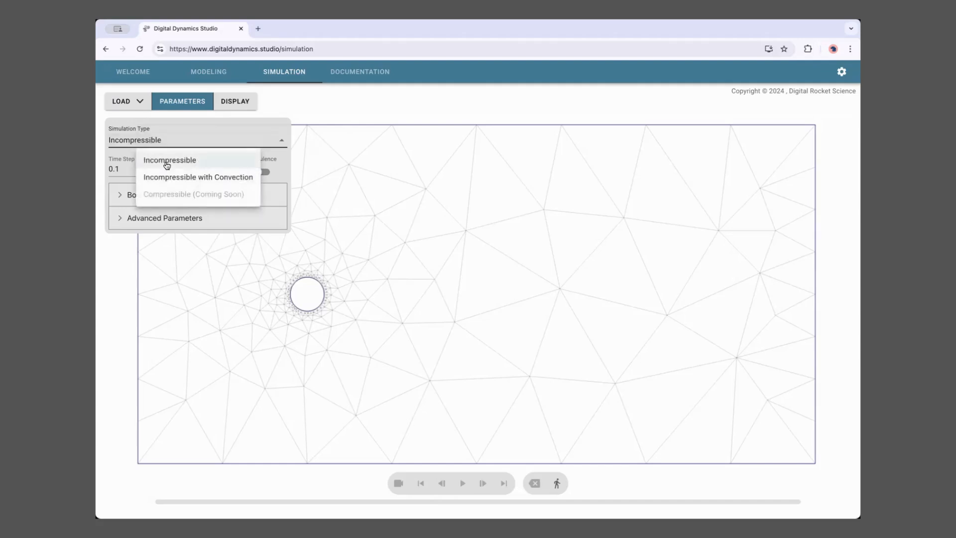
click(167, 160)
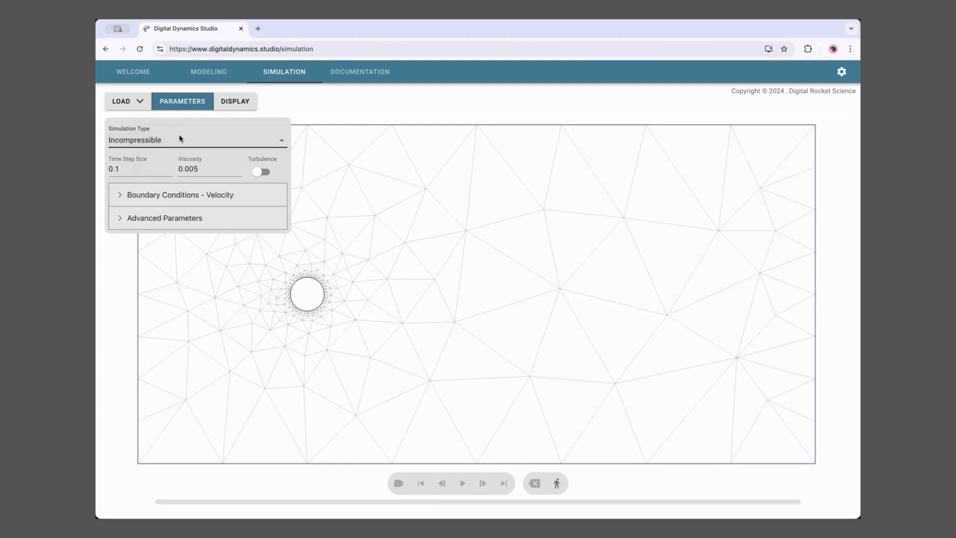
Review the simulation type, time step size and viscosity parameters of the incompressible simulation.
click(181, 138)
click(176, 160)
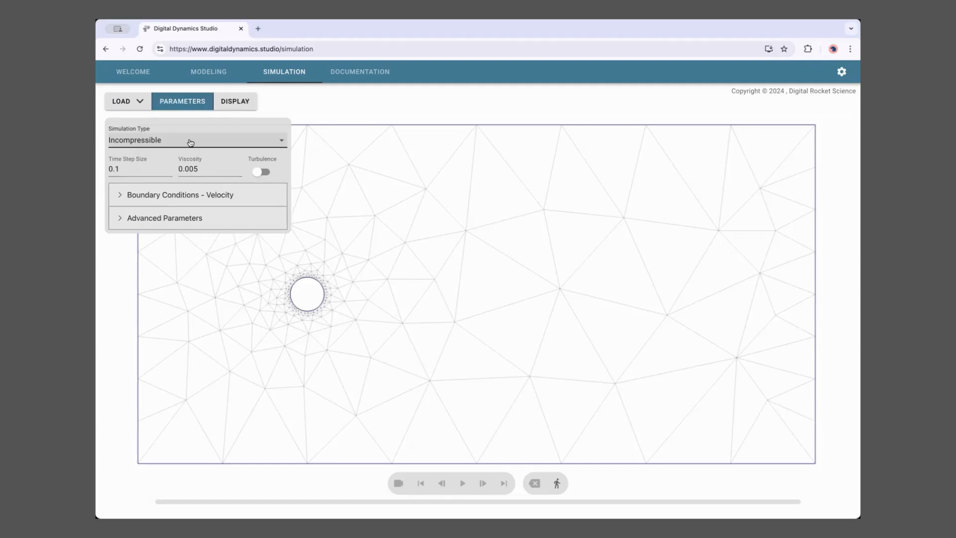
mouse_move(128, 168)
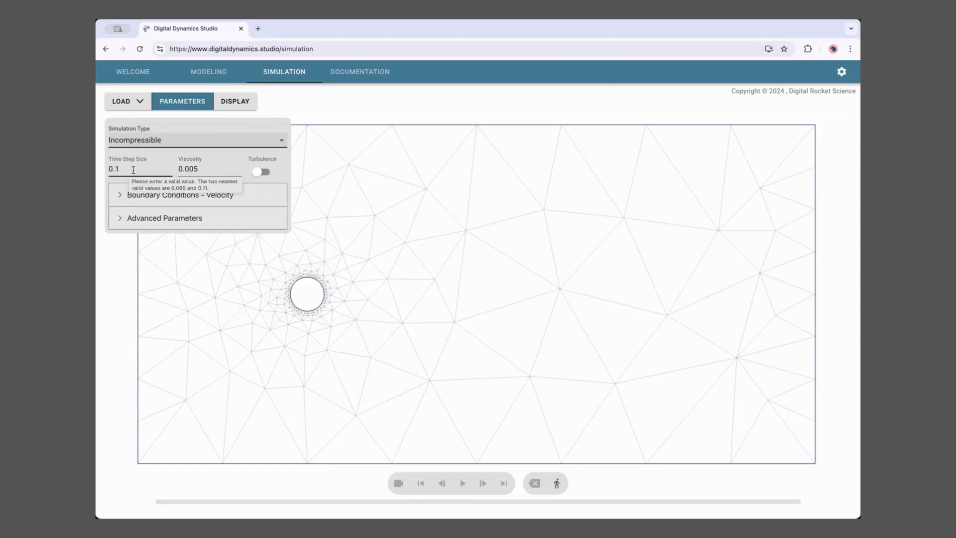
click(132, 169)
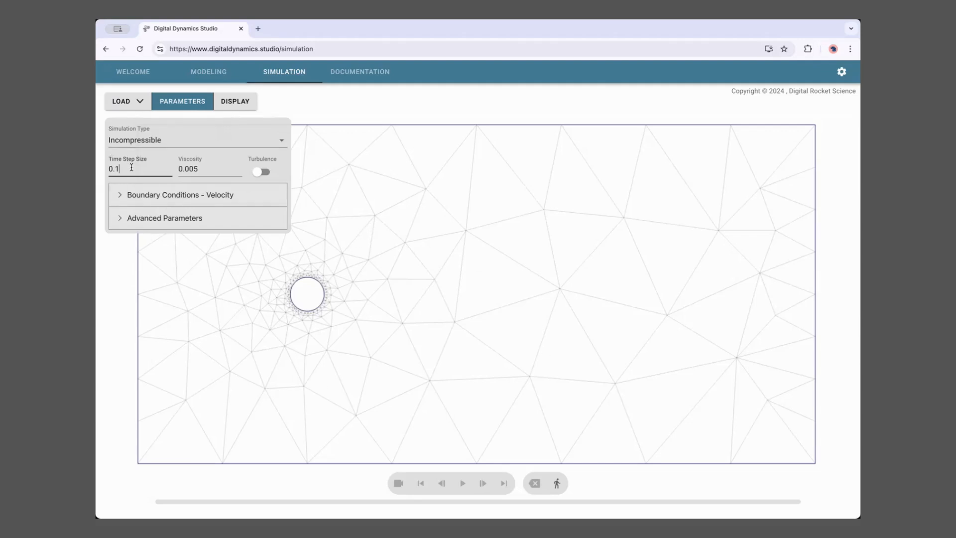
mouse_move(132, 169)
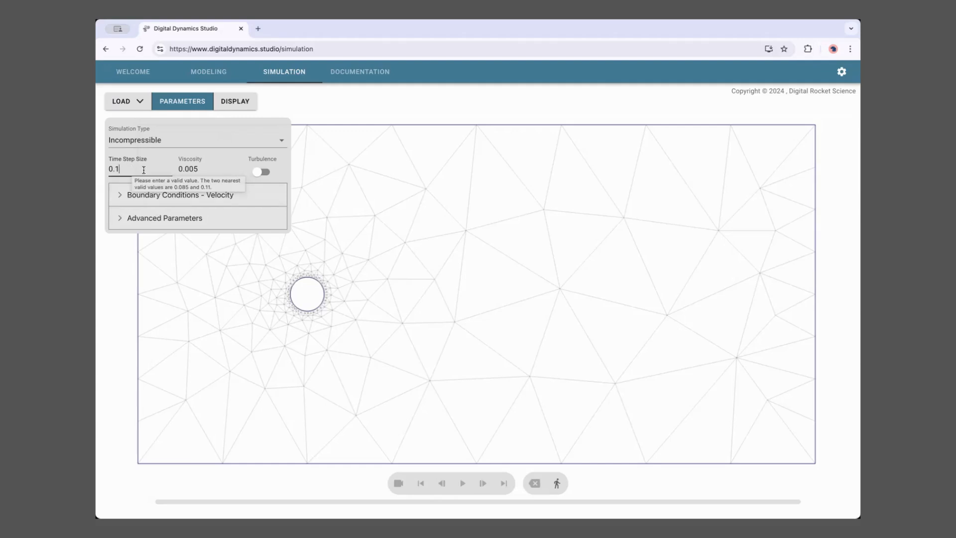
click(197, 168)
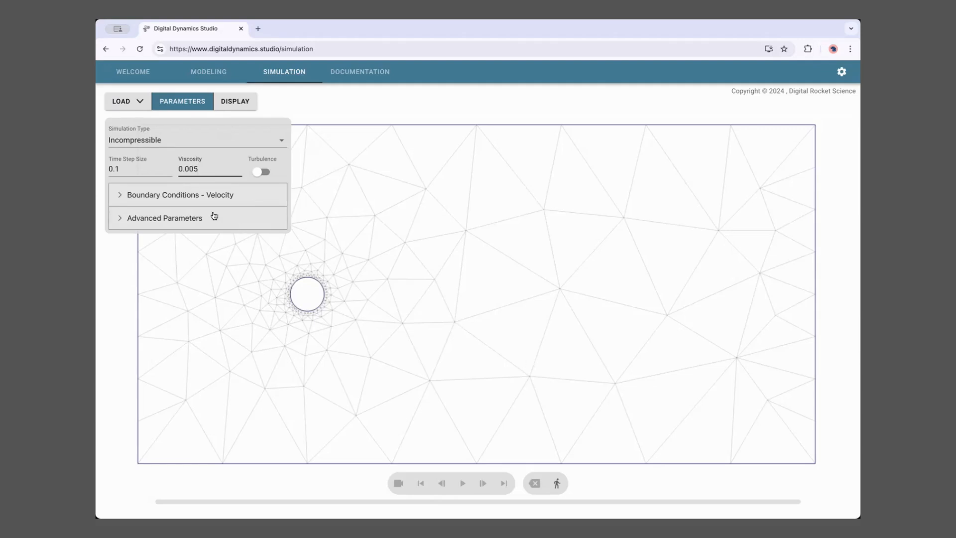
key(BackSpace)
Check the velocity boundary condition options, keeping Noslip for boundary 1, Inflow for boundary 2 and Outflow for boundary 4.
click(141, 198)
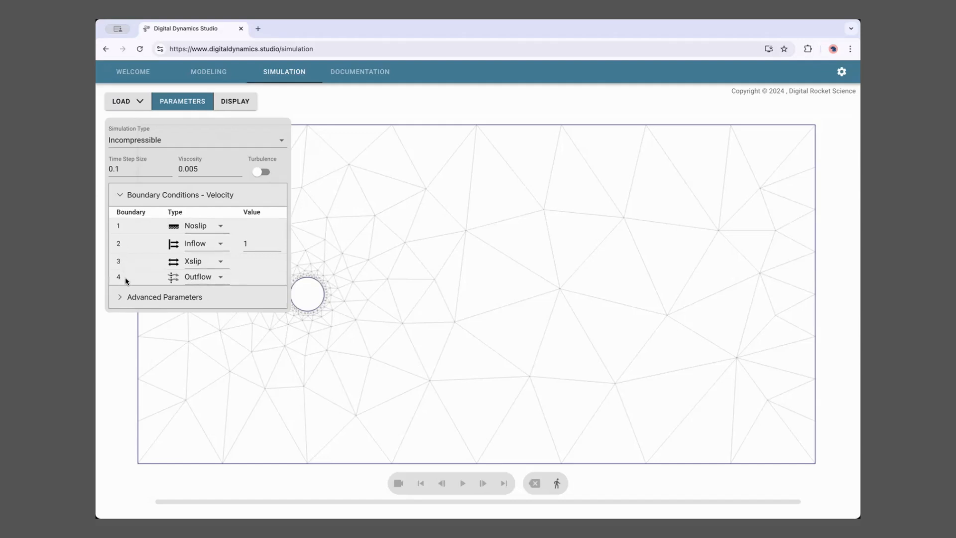
click(212, 226)
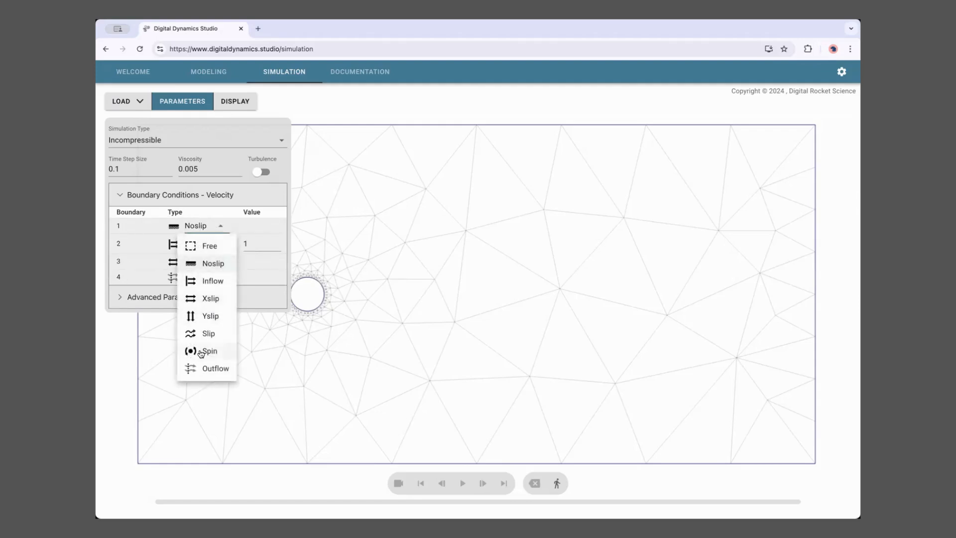
click(206, 264)
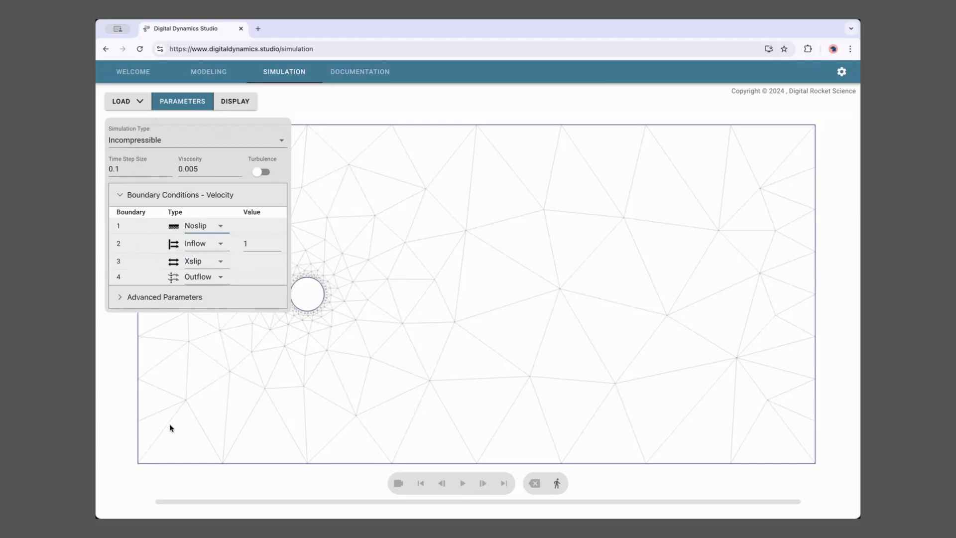
click(198, 244)
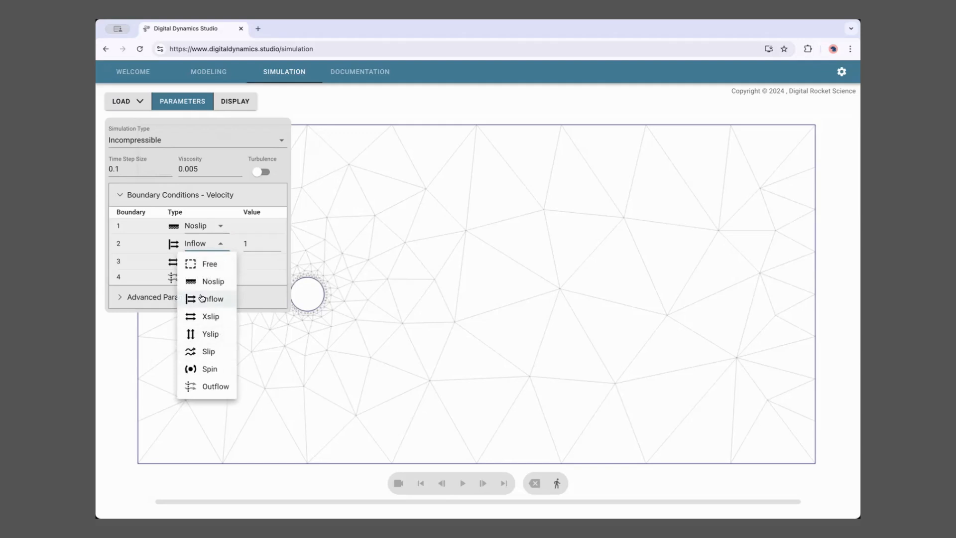
click(202, 298)
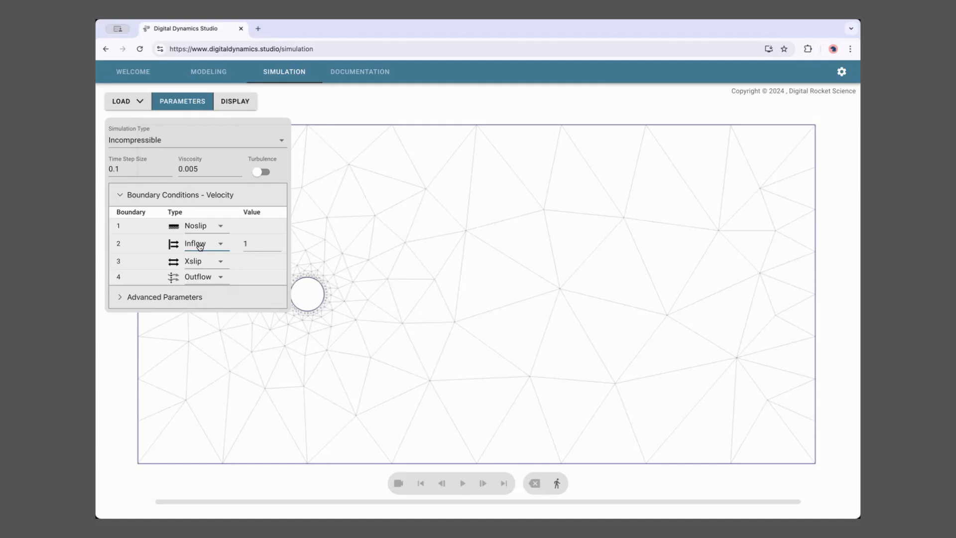
click(252, 243)
click(212, 277)
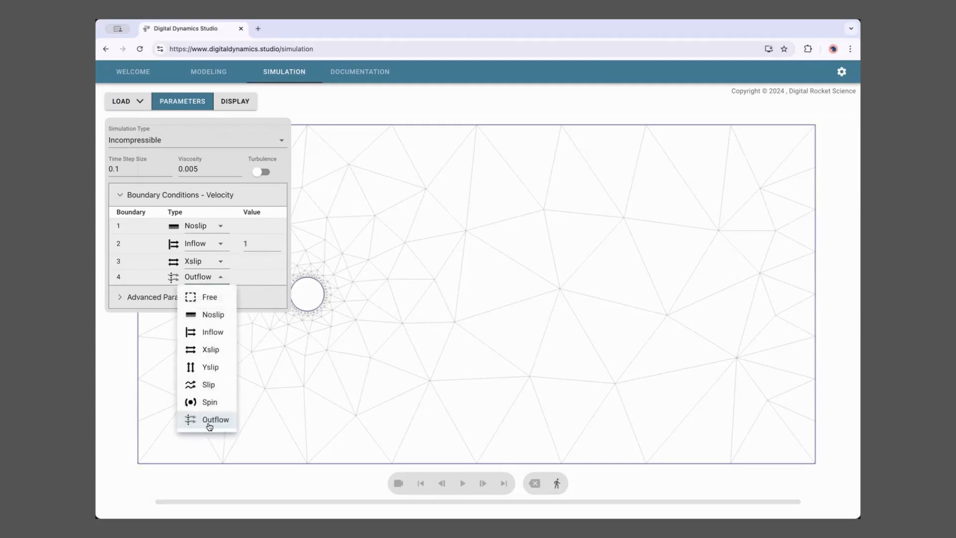
click(202, 277)
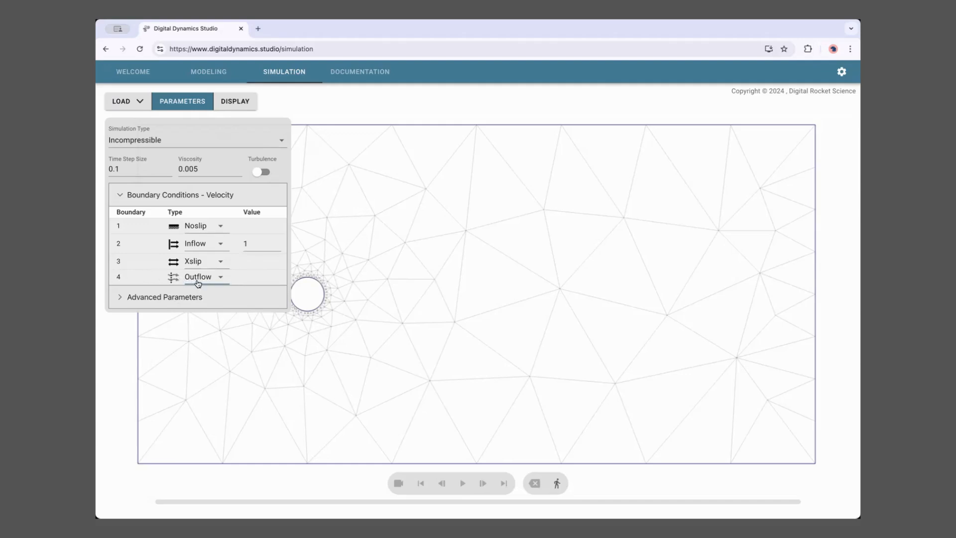
click(181, 195)
Review the advanced simulation parameters for mesh refinement, sub-timesteps, startup mode and equation solver, and close the parameters.
click(167, 221)
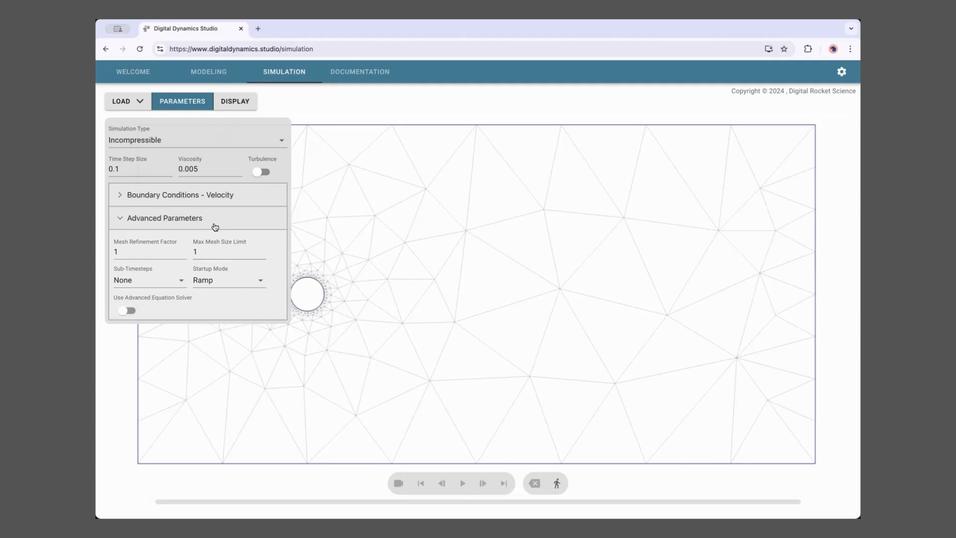
click(185, 224)
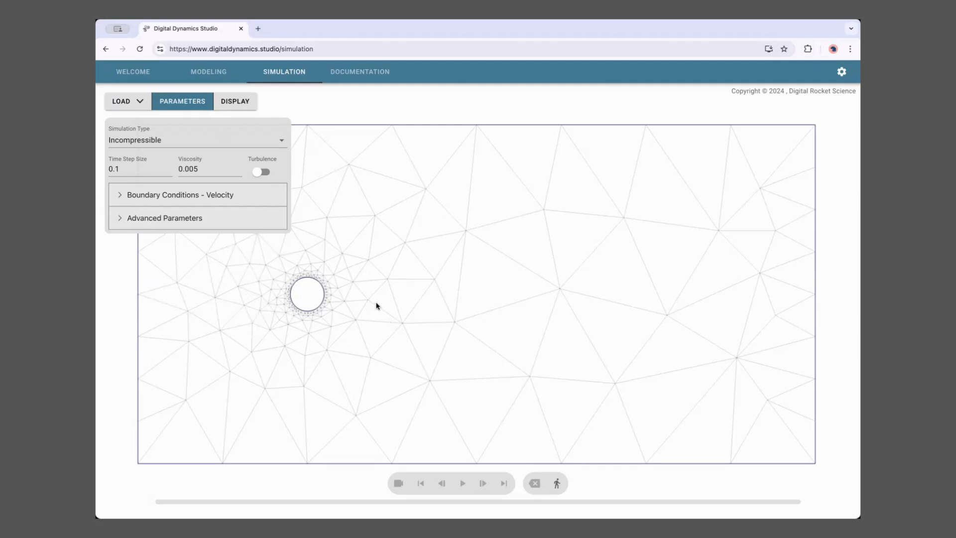
click(170, 102)
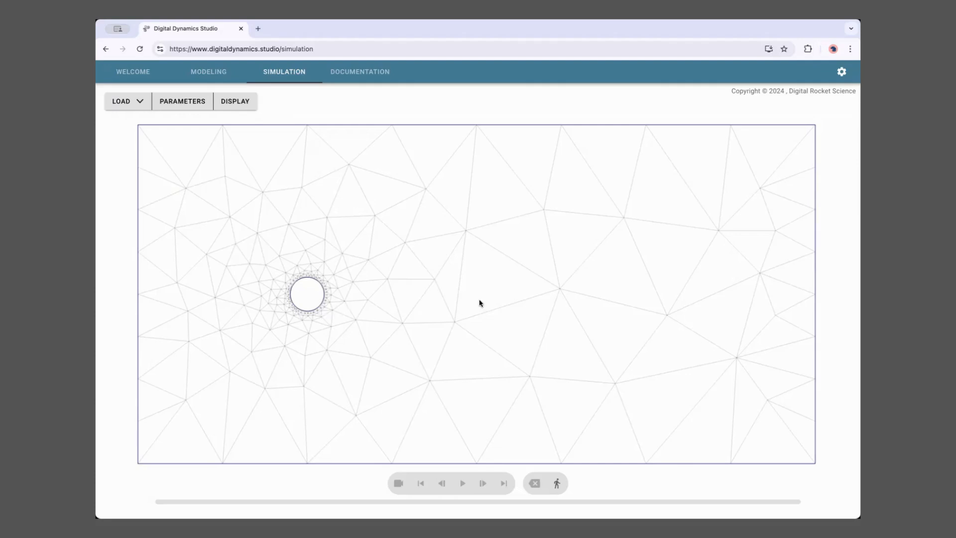
Add a square to the current model on the modeling page and place it diagonally above and beside the circle.
click(240, 72)
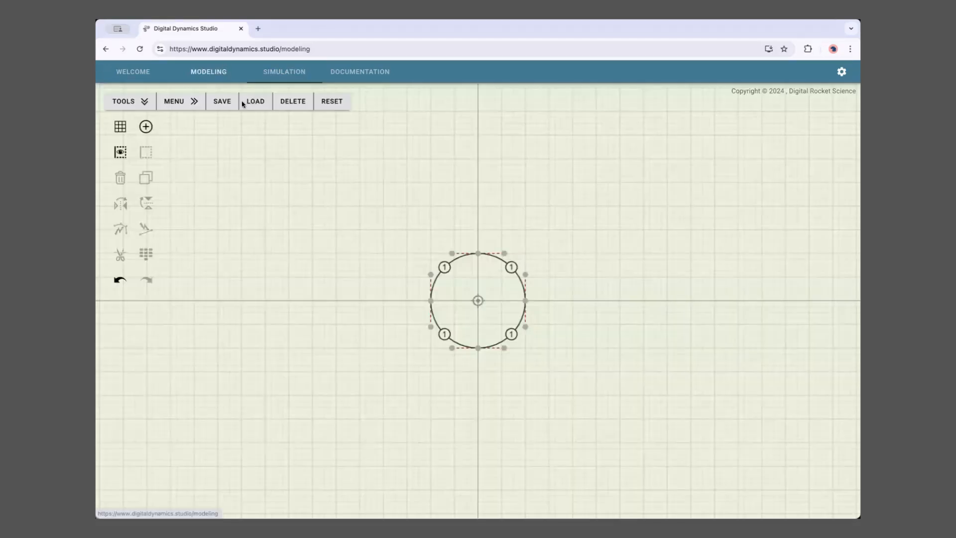
drag(467, 336, 418, 346)
scroll(393, 343, up, 3)
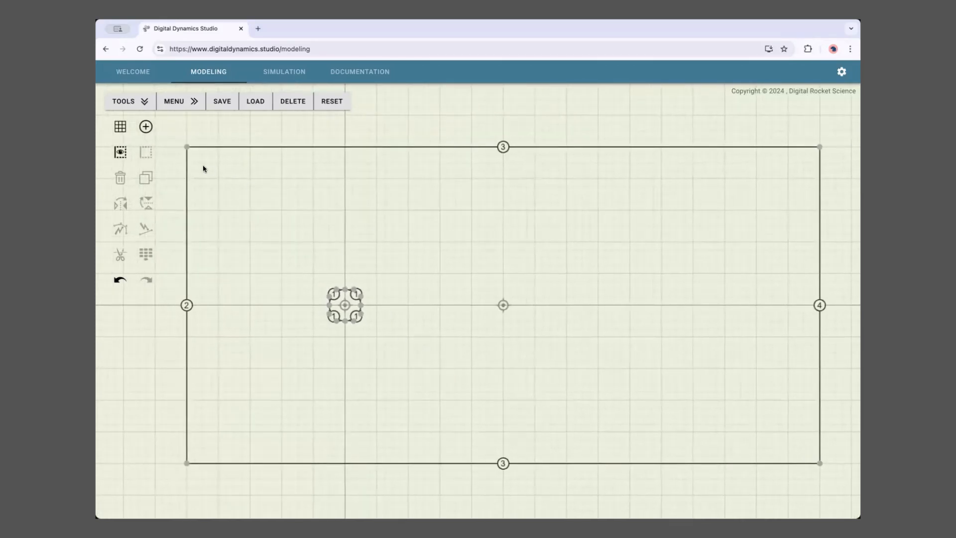
click(146, 126)
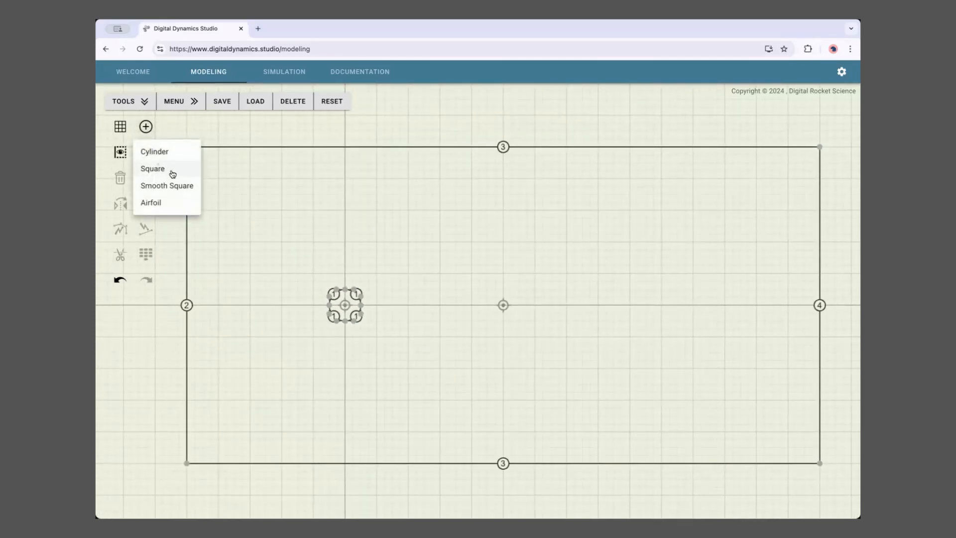
click(169, 170)
click(356, 302)
drag(358, 301, 392, 283)
drag(288, 304, 352, 304)
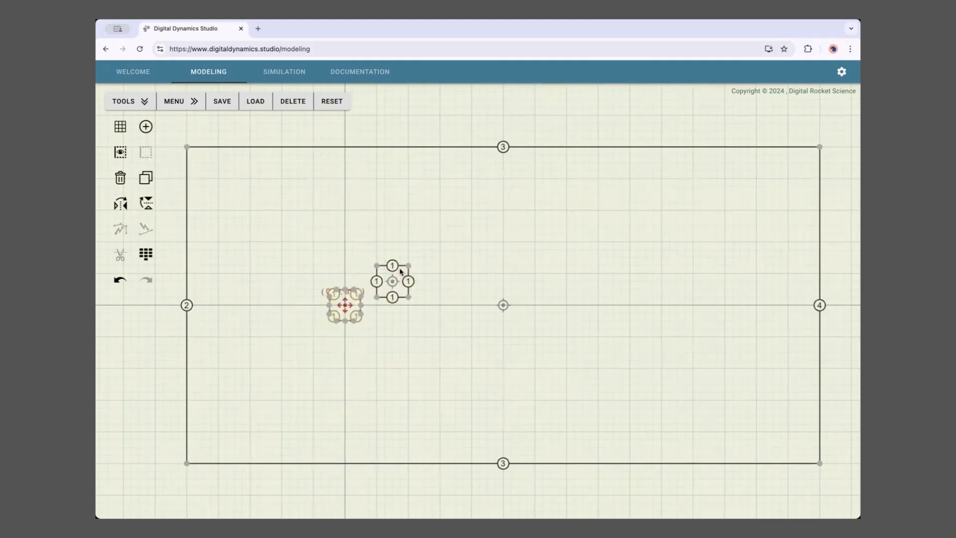
Rotate the square slightly clockwise and position its centre at about (3.50, 1.00) beside the circle.
drag(403, 266, 401, 290)
click(470, 334)
scroll(470, 335, up, 5)
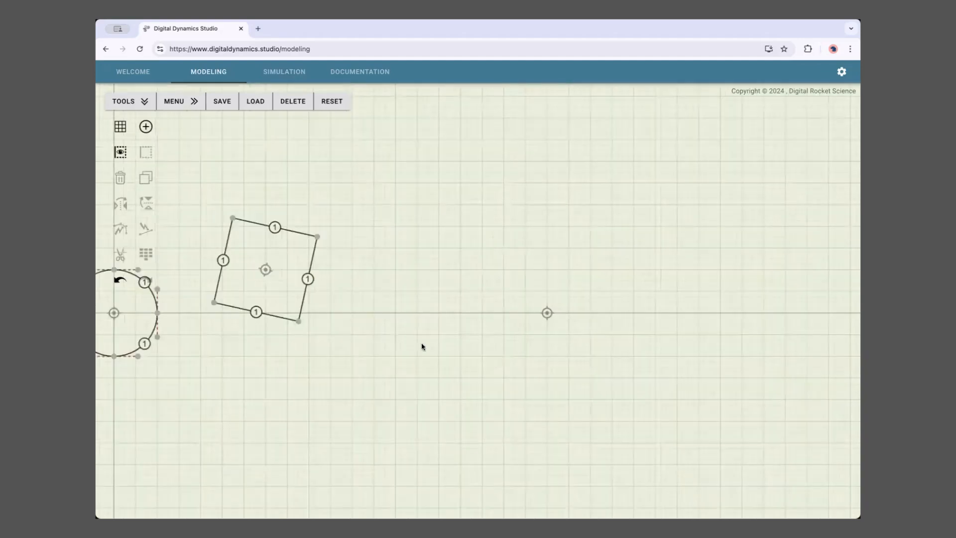
scroll(549, 334, down, 5)
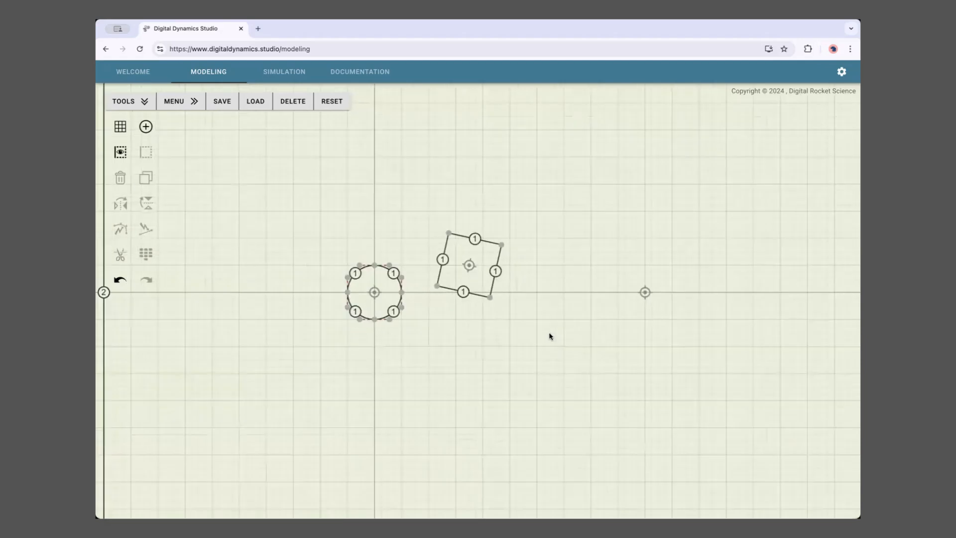
scroll(491, 344, down, 1)
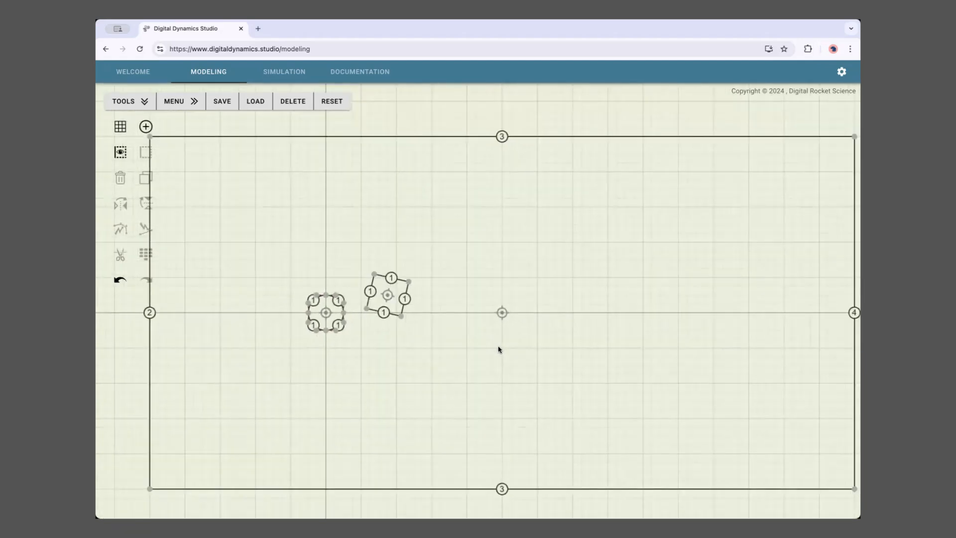
Load the current model with the circle and the rotated square into the simulation page.
click(283, 71)
click(138, 106)
click(147, 131)
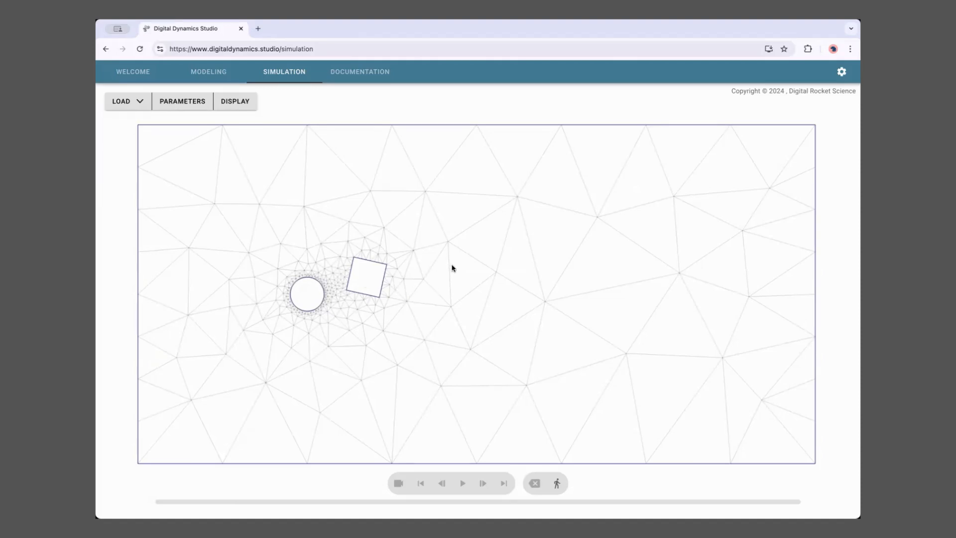
Compare the modeling and simulation pages, and delete the rotated square from the model.
click(224, 76)
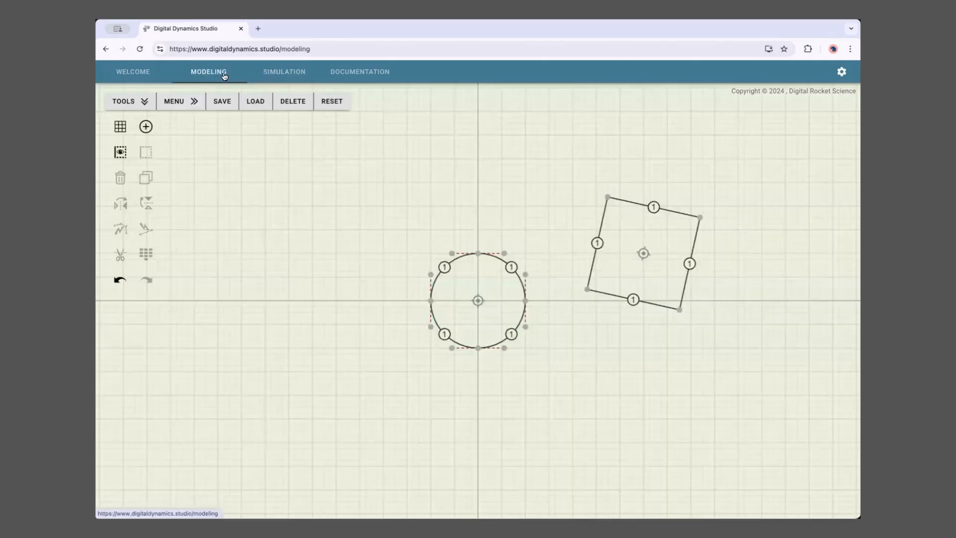
click(291, 72)
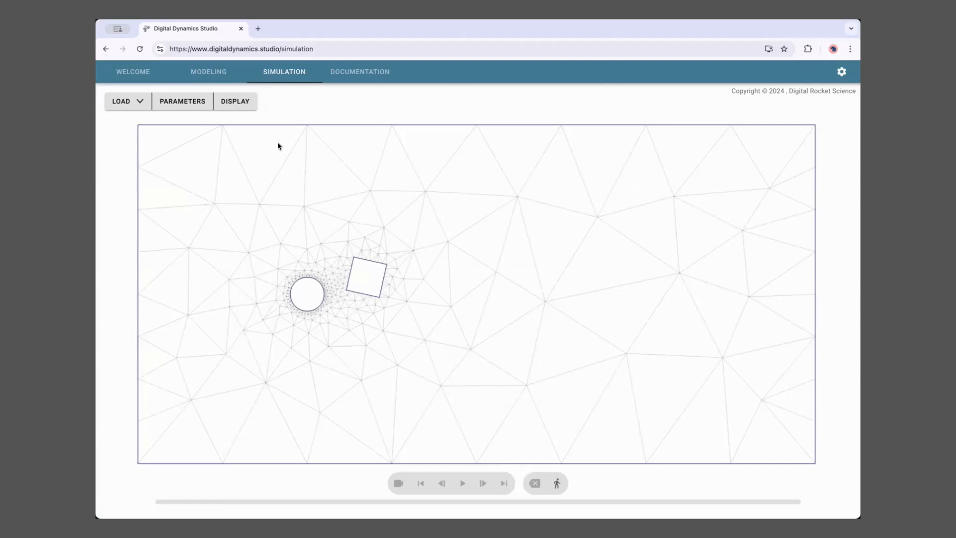
click(204, 75)
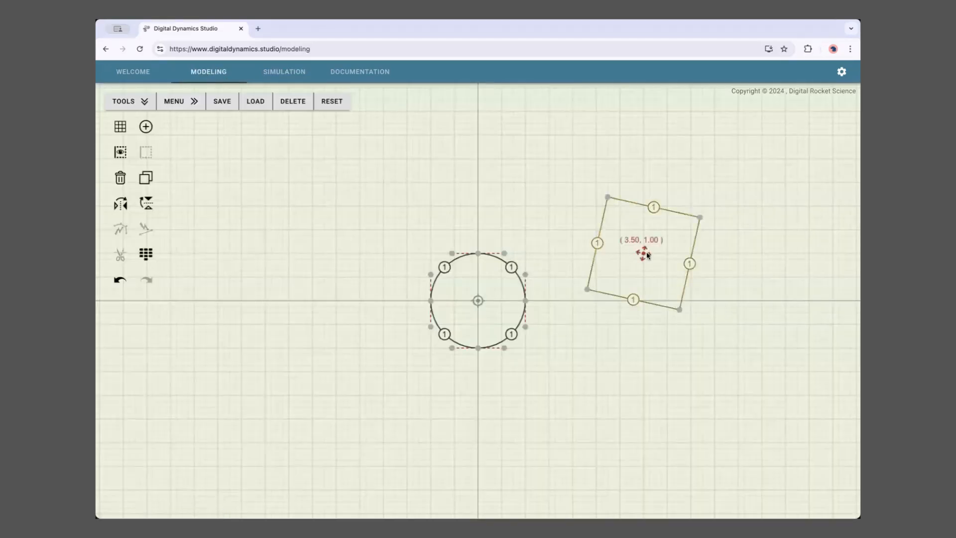
click(120, 178)
Reload the current model with only the circular obstacle into the simulation page.
click(279, 76)
click(139, 107)
click(142, 126)
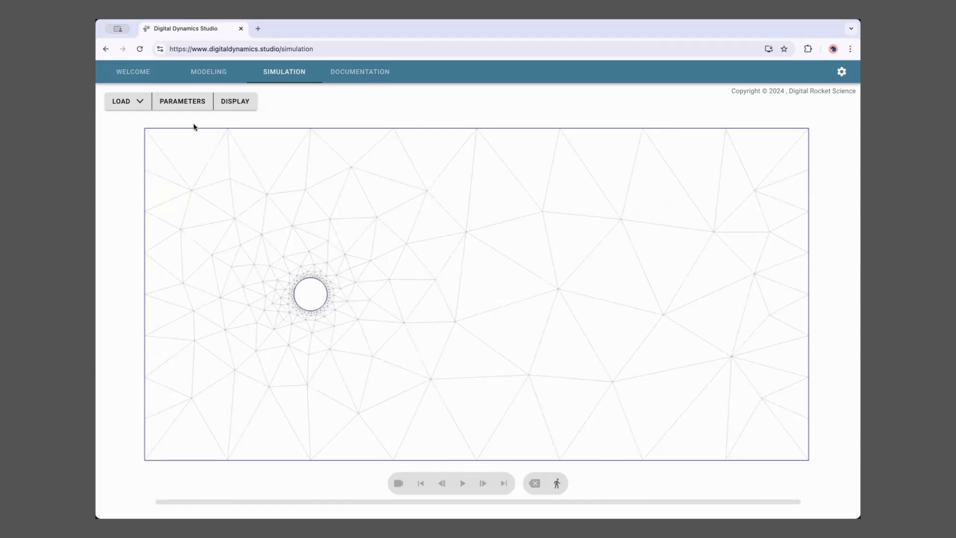
Recheck the reloaded model's simulation parameters and velocity boundary conditions, and close the parameters.
click(183, 102)
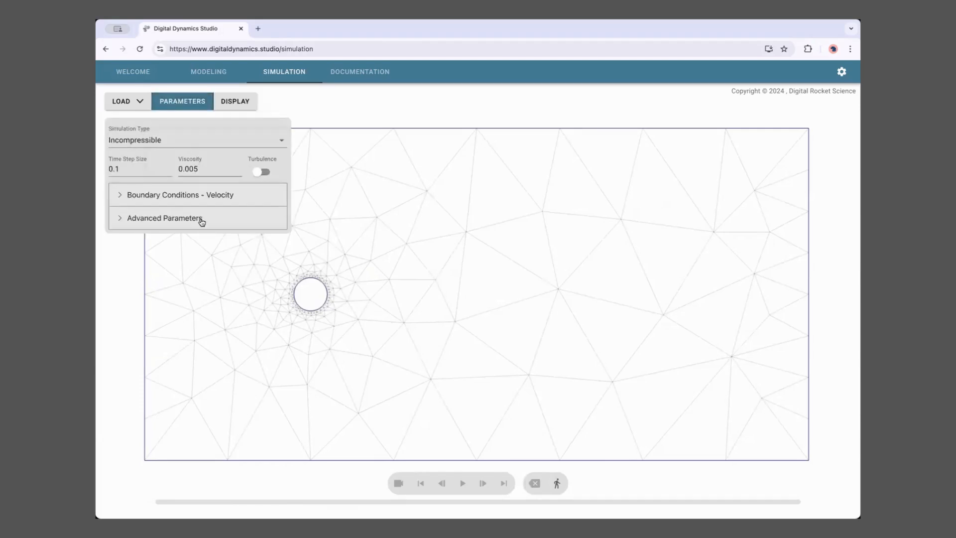
click(198, 201)
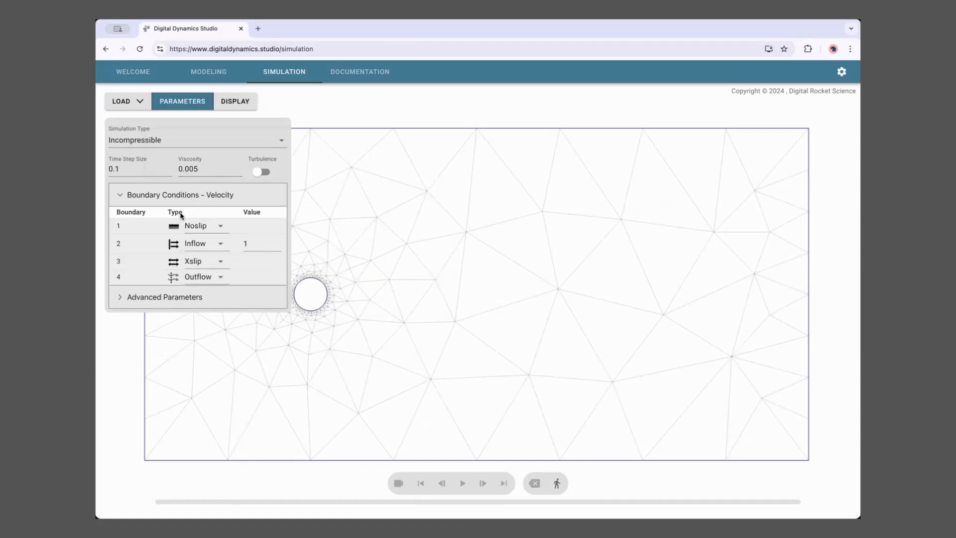
click(181, 195)
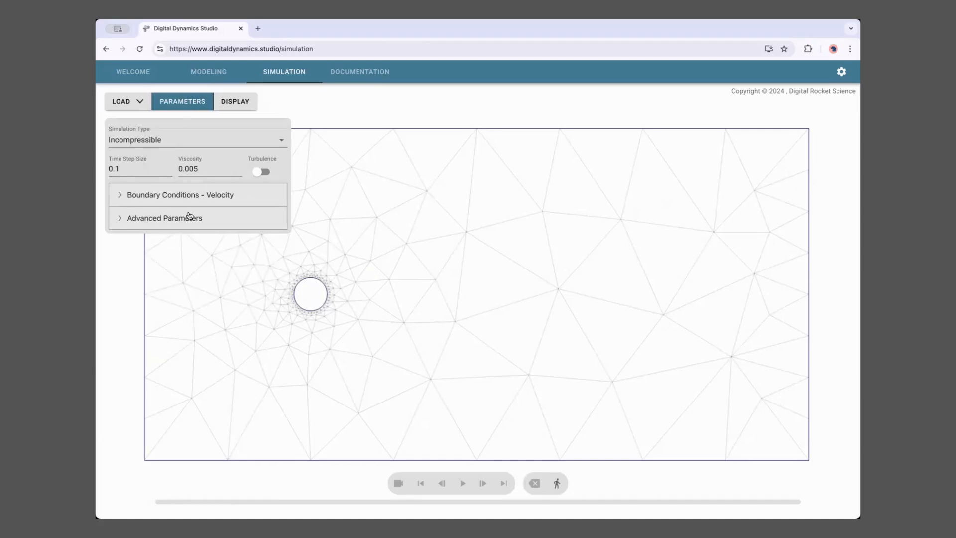
click(189, 195)
click(179, 195)
click(193, 101)
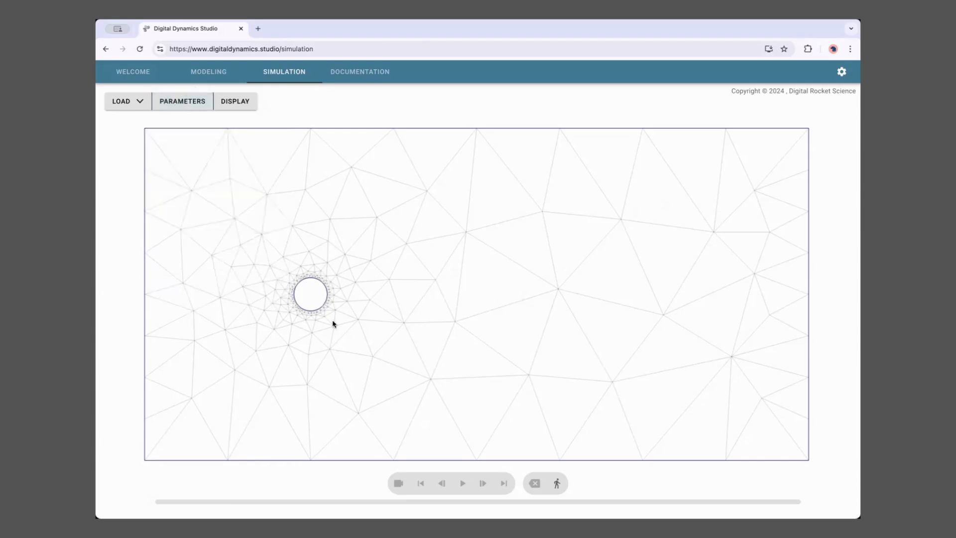